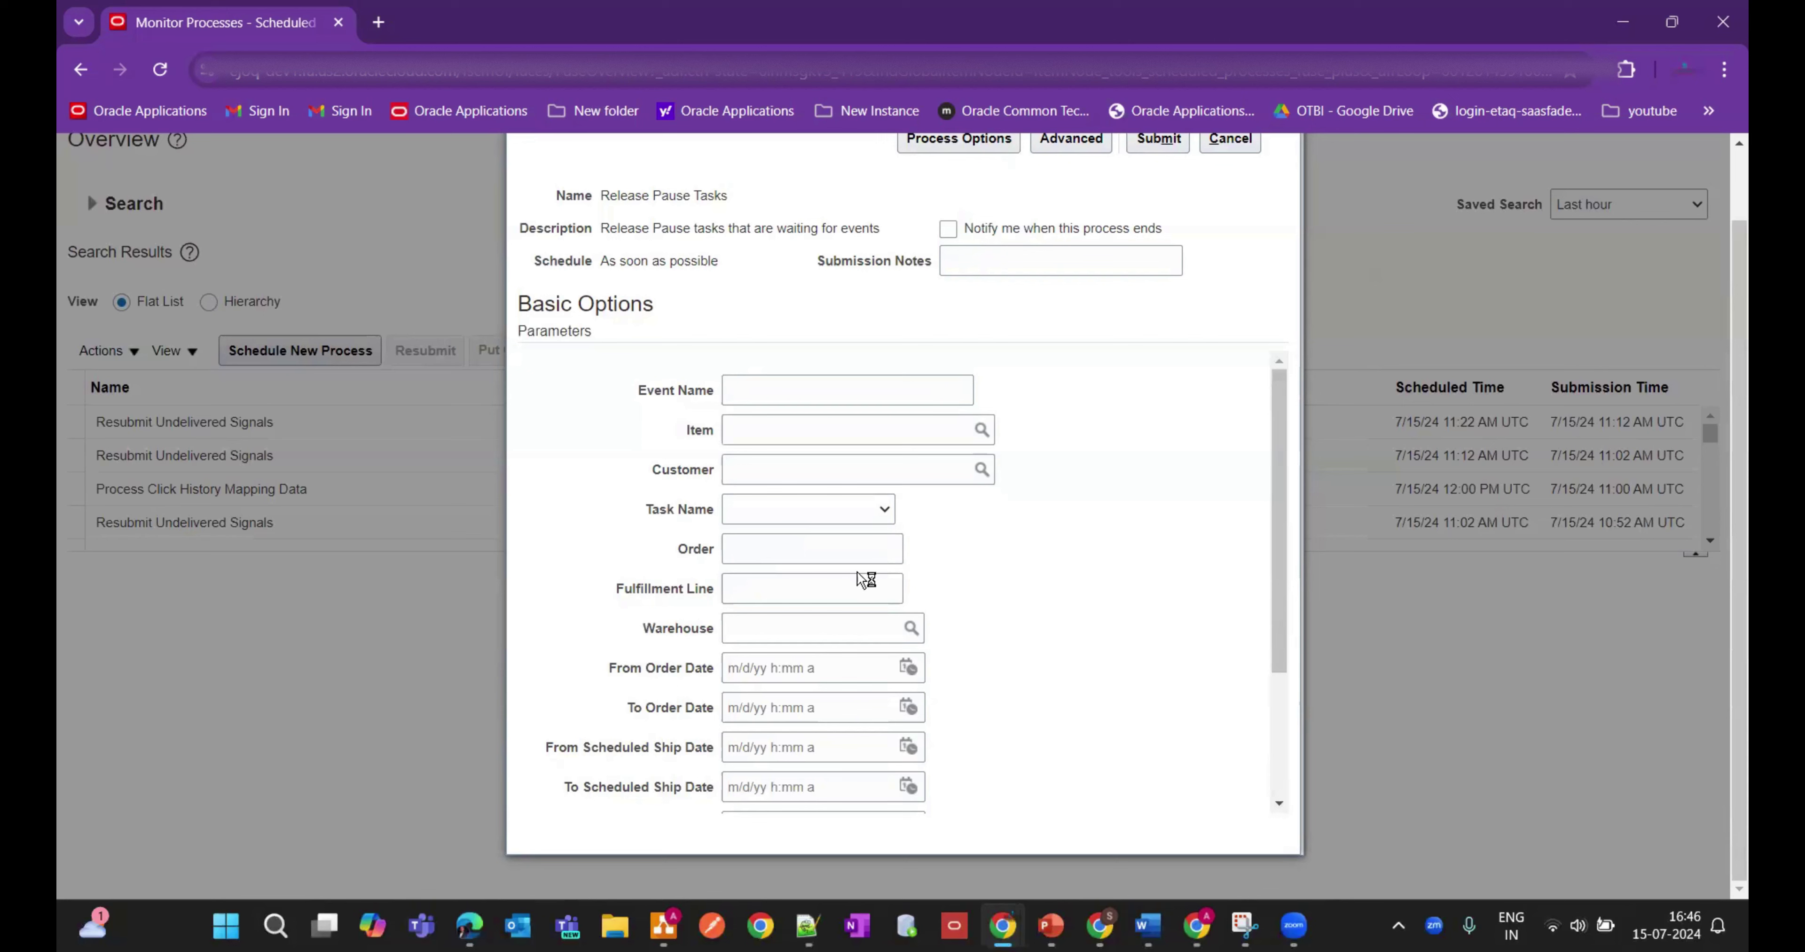
Step: Copy the process name Release Pause Tasks and cancel its submission form
{"action": "left_click_drag", "start_coordinate": [601, 196], "coordinate": [729, 190]}
{"action": "key", "text": "ctrl+c"}
{"action": "scroll", "coordinate": [1181, 313], "scroll_direction": "up", "scroll_amount": 2}
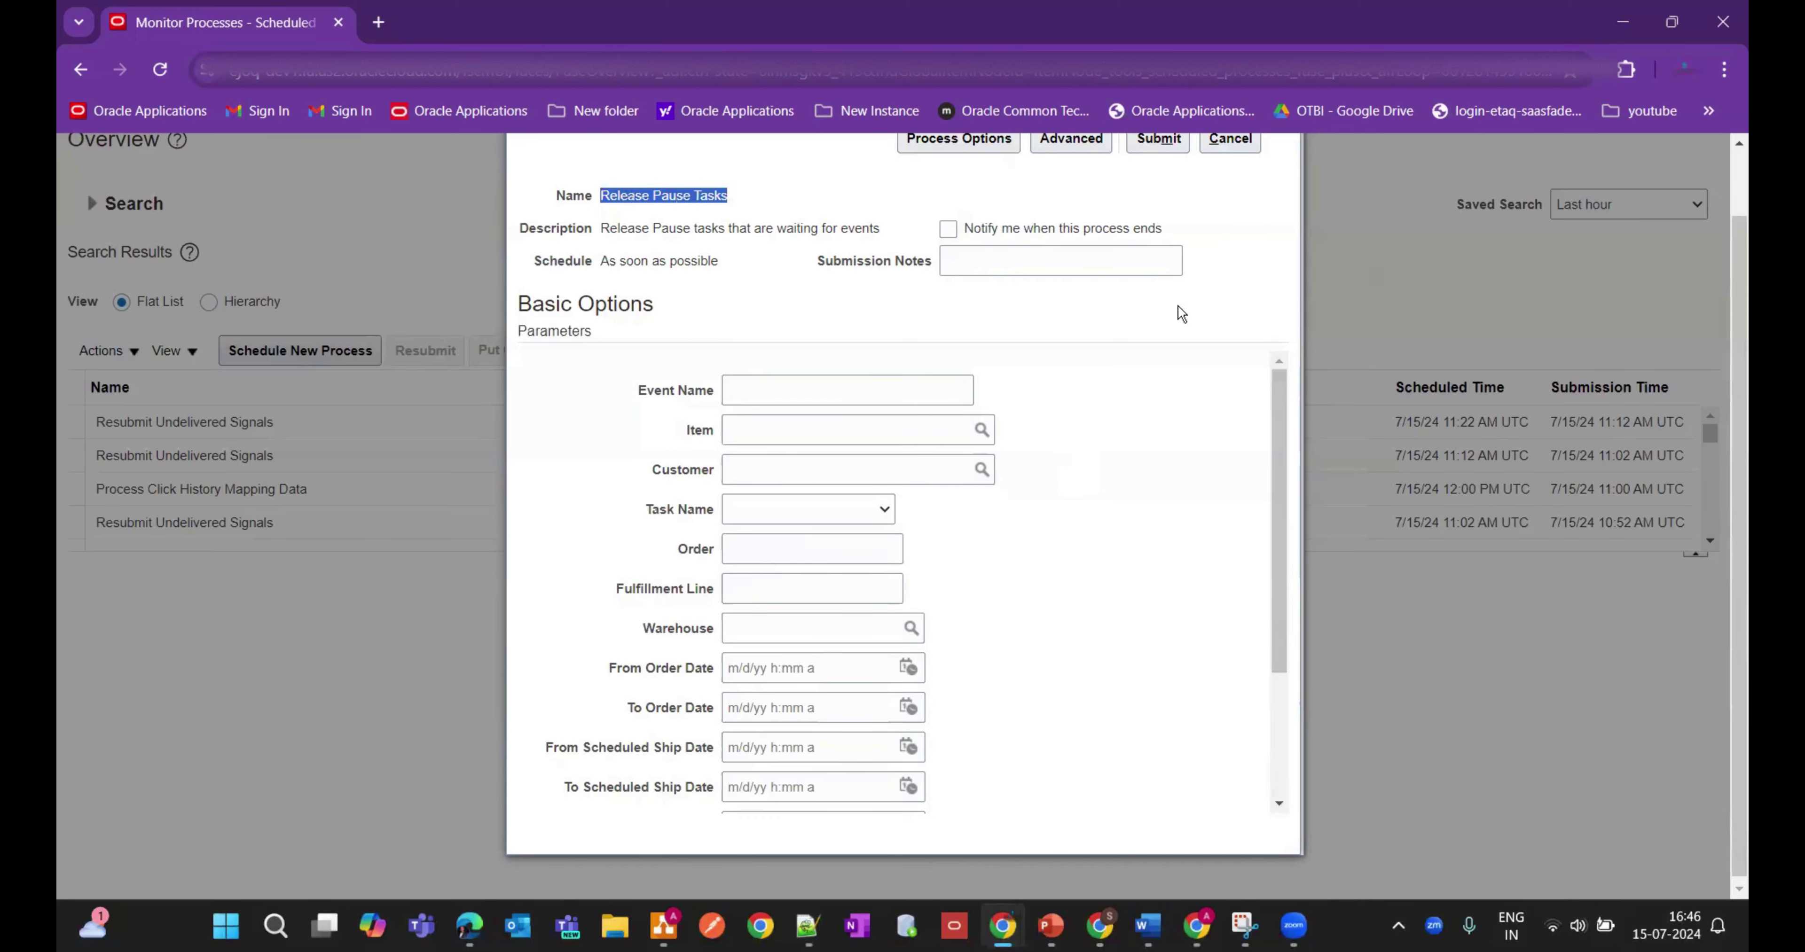
{"action": "left_click", "coordinate": [1230, 218]}
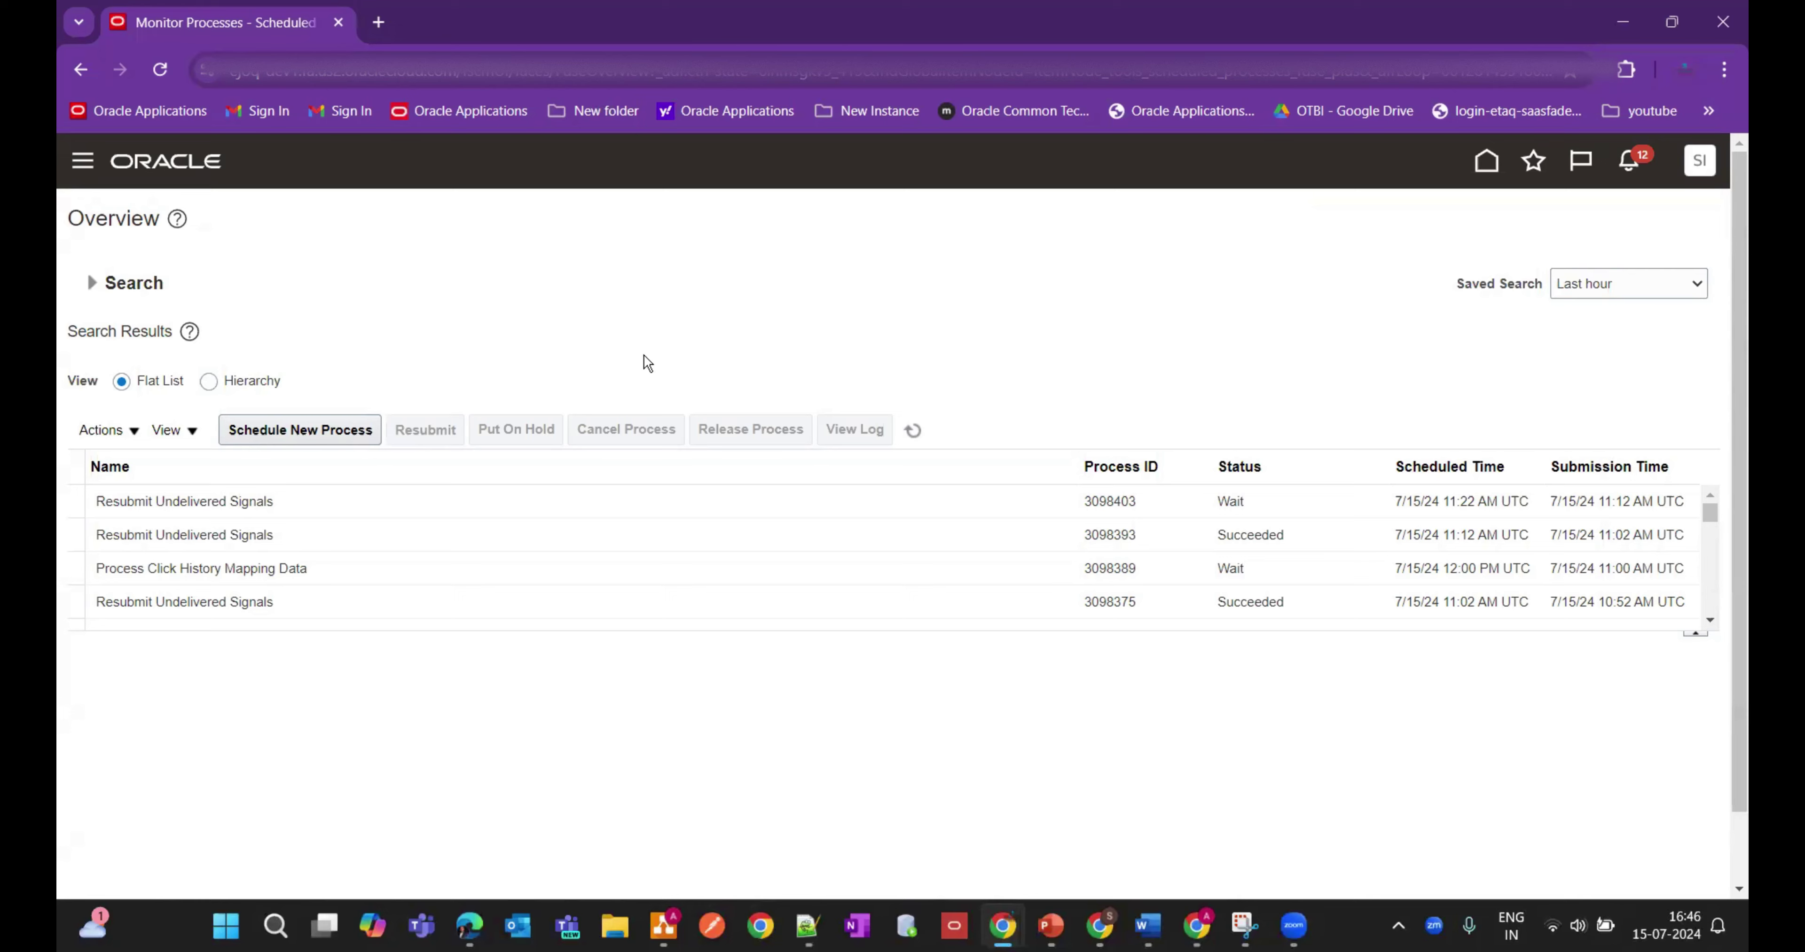
Step: Go to Setup and Maintenance and open the setup task search page
{"action": "left_click", "coordinate": [1699, 160]}
{"action": "left_click", "coordinate": [1291, 492]}
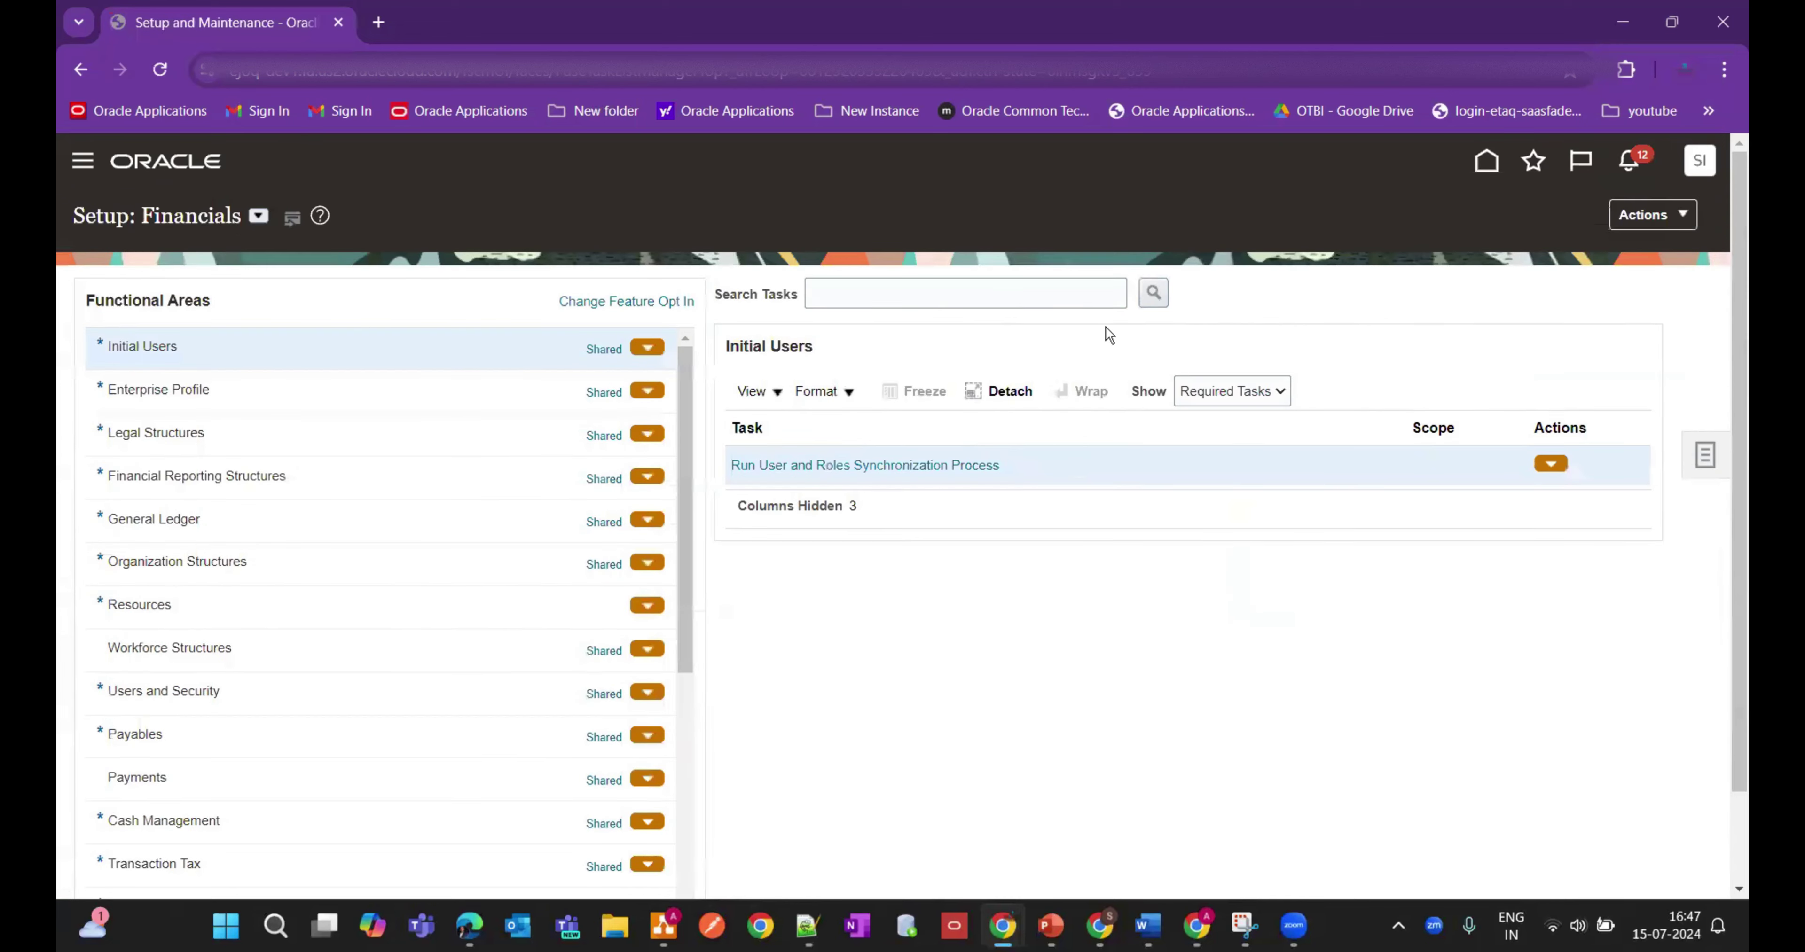
{"action": "left_click", "coordinate": [1706, 455]}
{"action": "left_click", "coordinate": [1508, 466]}
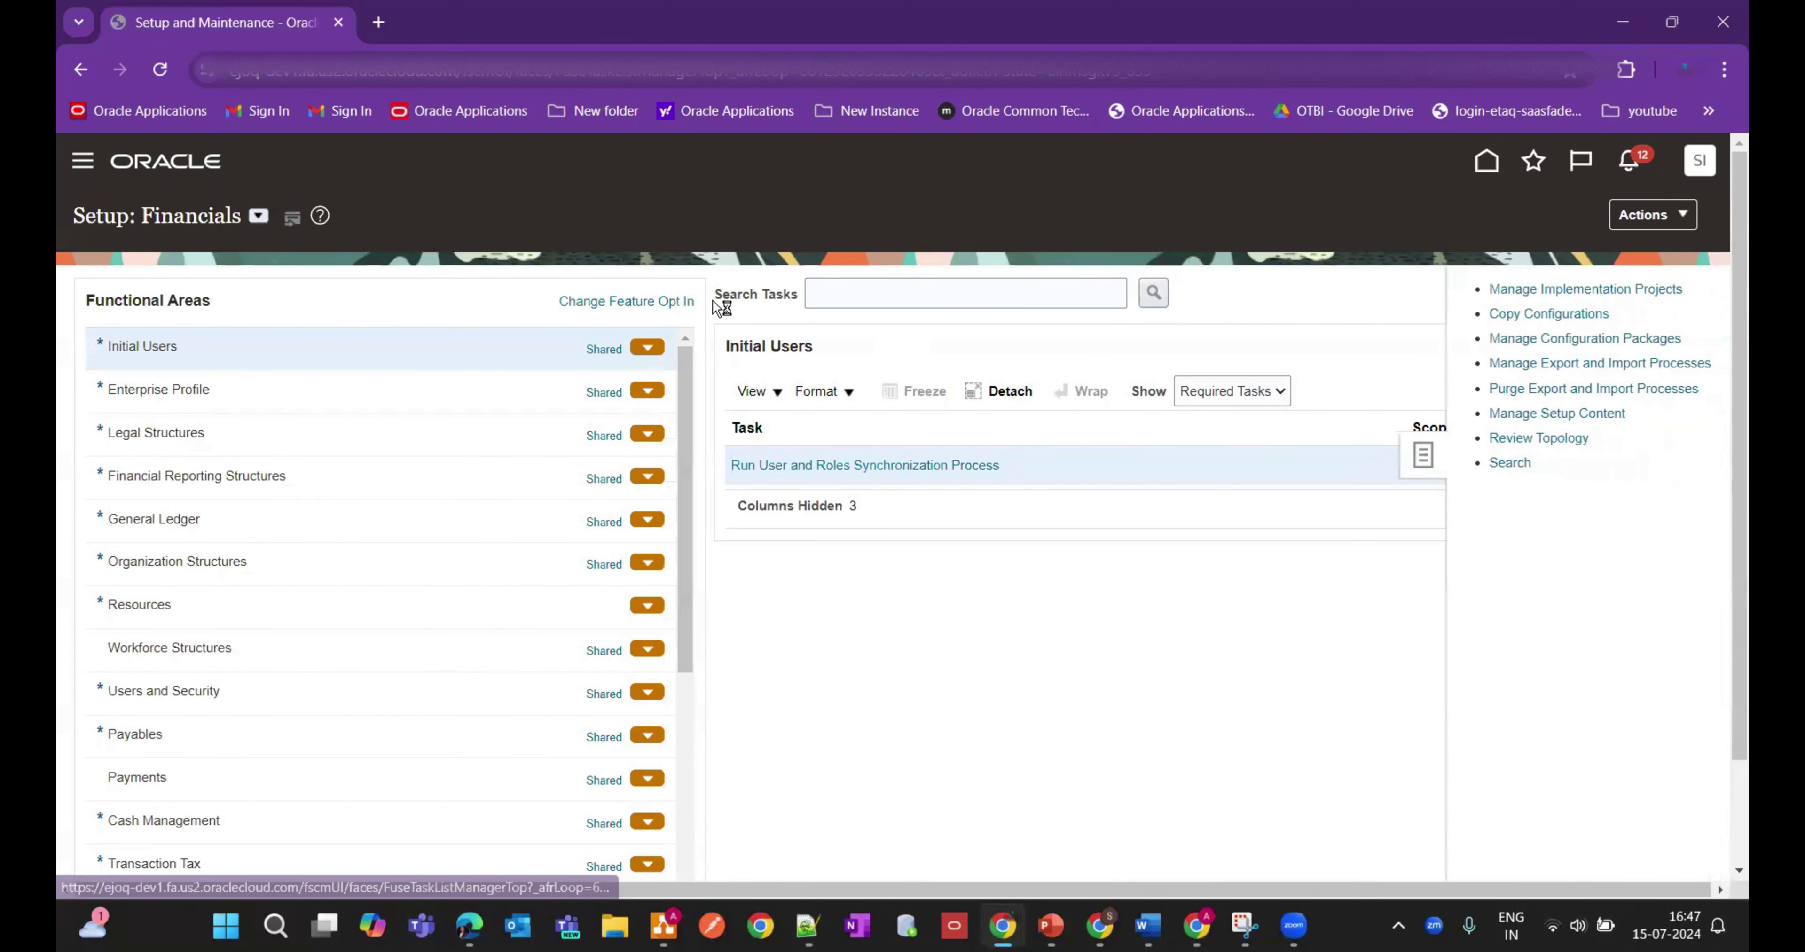
Step: Search for Manage%Enterprise%JOb% and open the scheduler job definitions task for Financial, Supply Chain Management, and Related Applications
{"action": "left_click", "coordinate": [643, 291]}
{"action": "type", "text": "Man"}
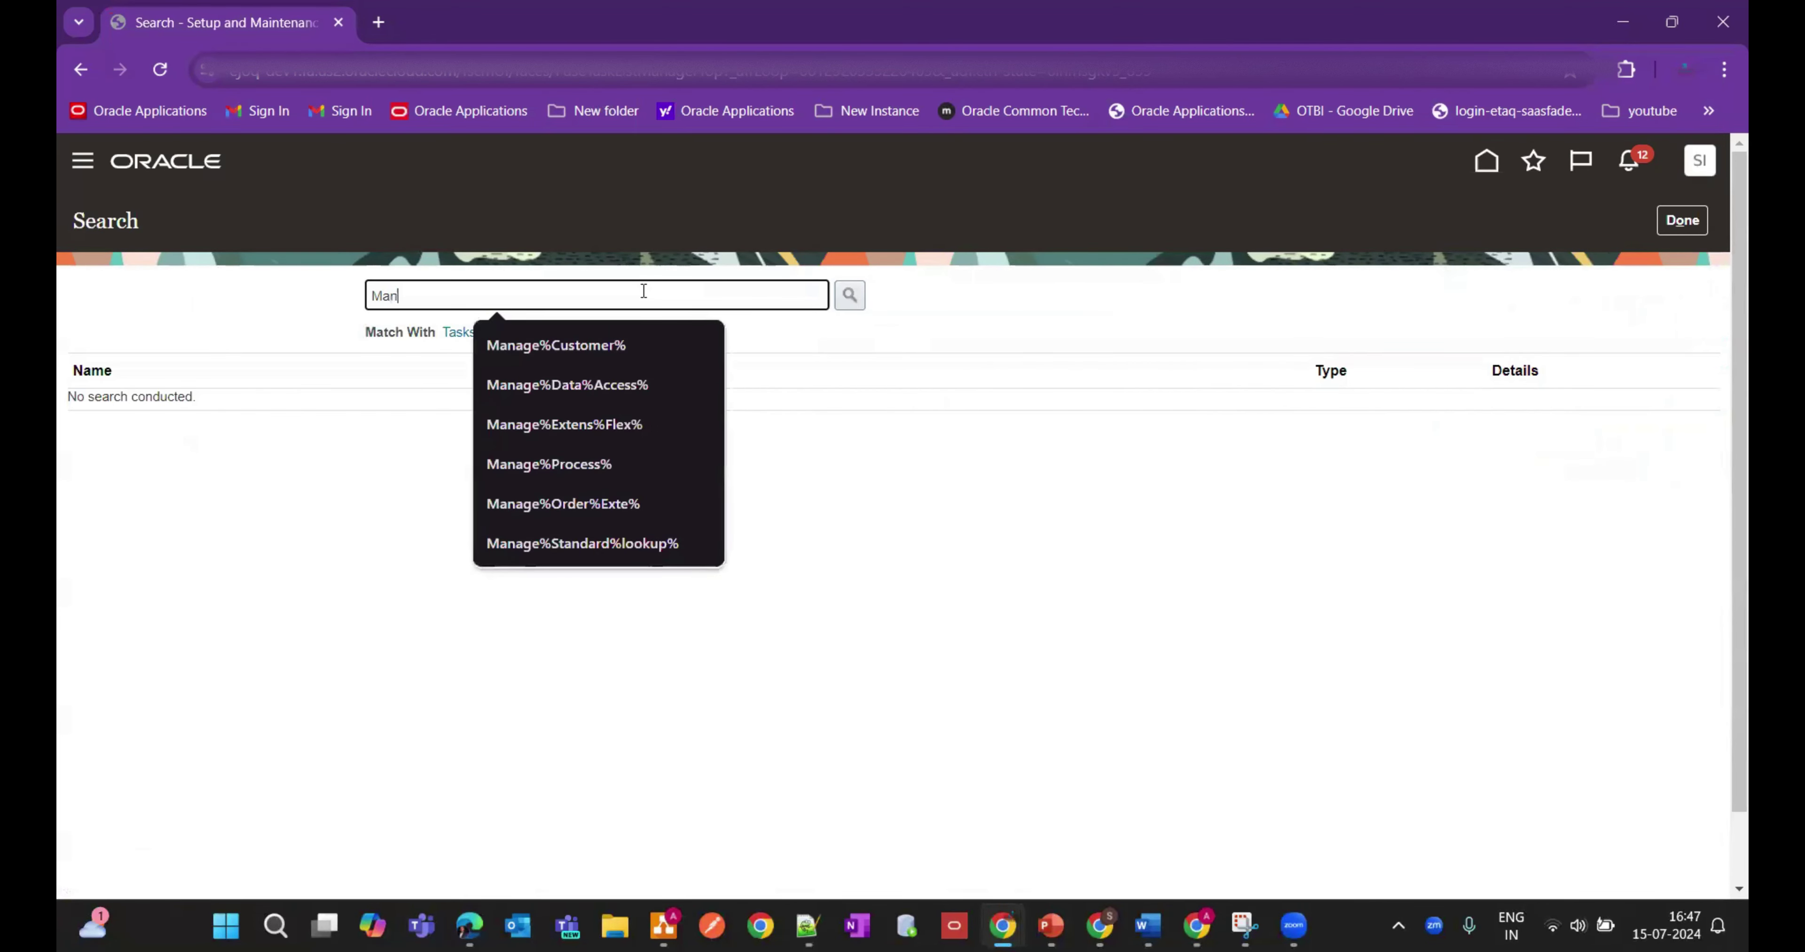
{"action": "type", "text": "age%Enterpr"}
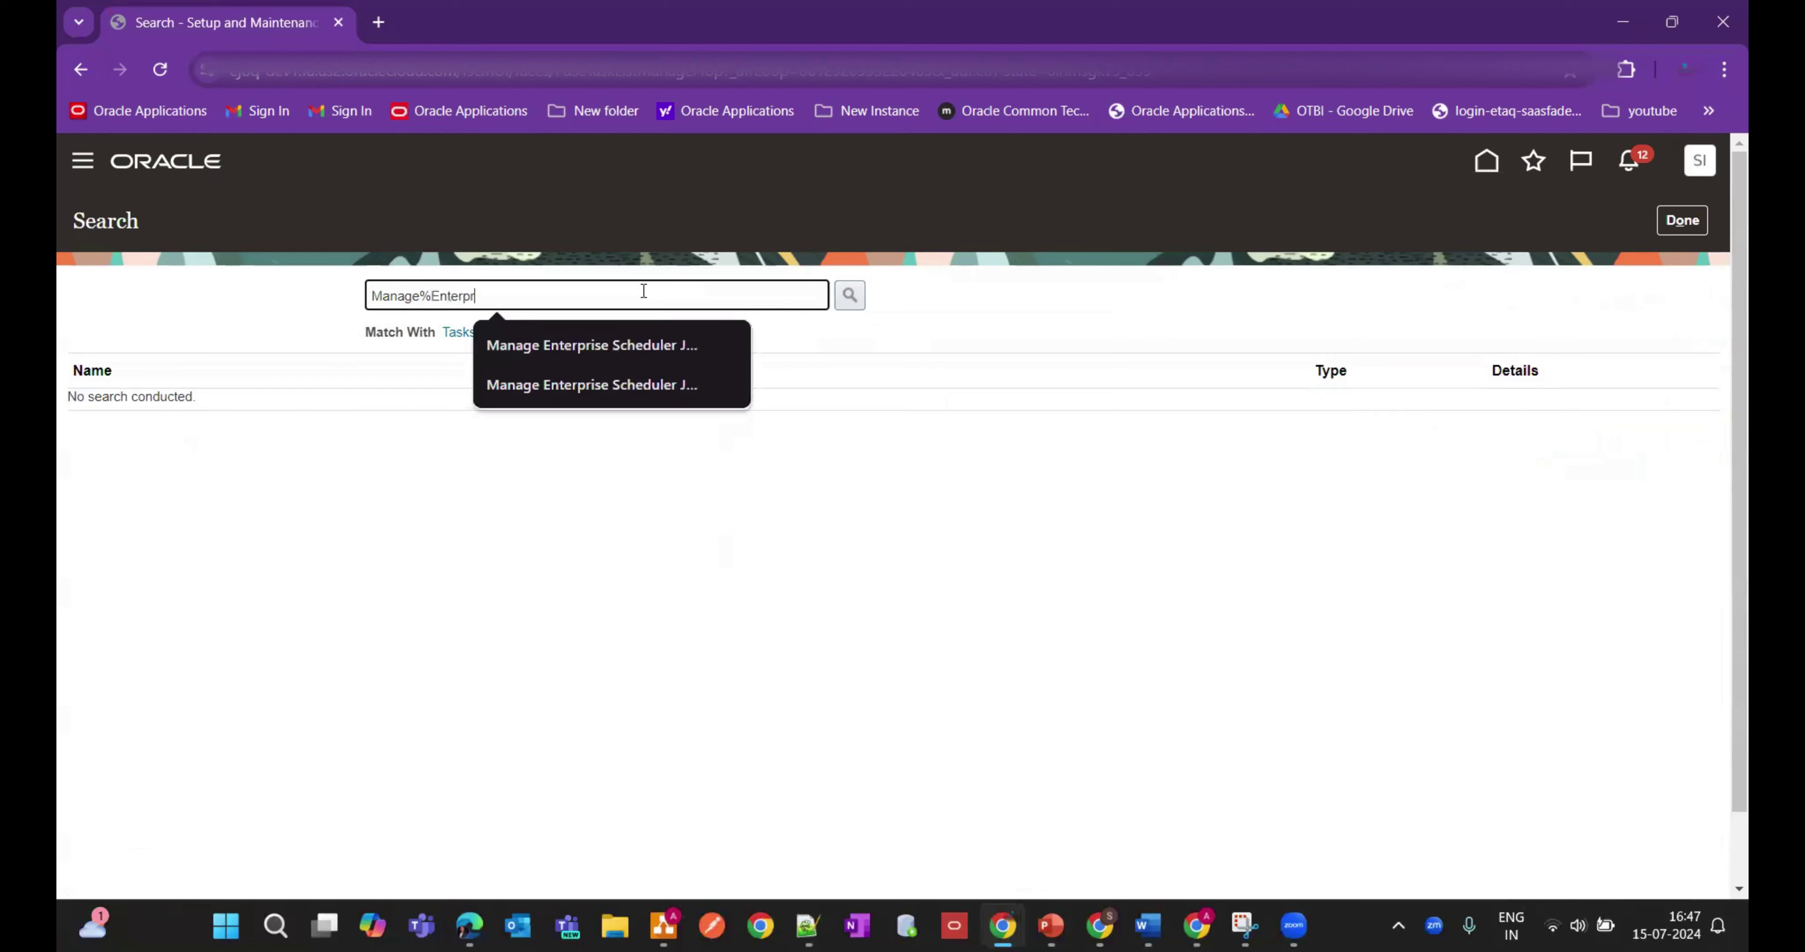
{"action": "type", "text": "ise%JOb%"}
{"action": "key", "text": "Return"}
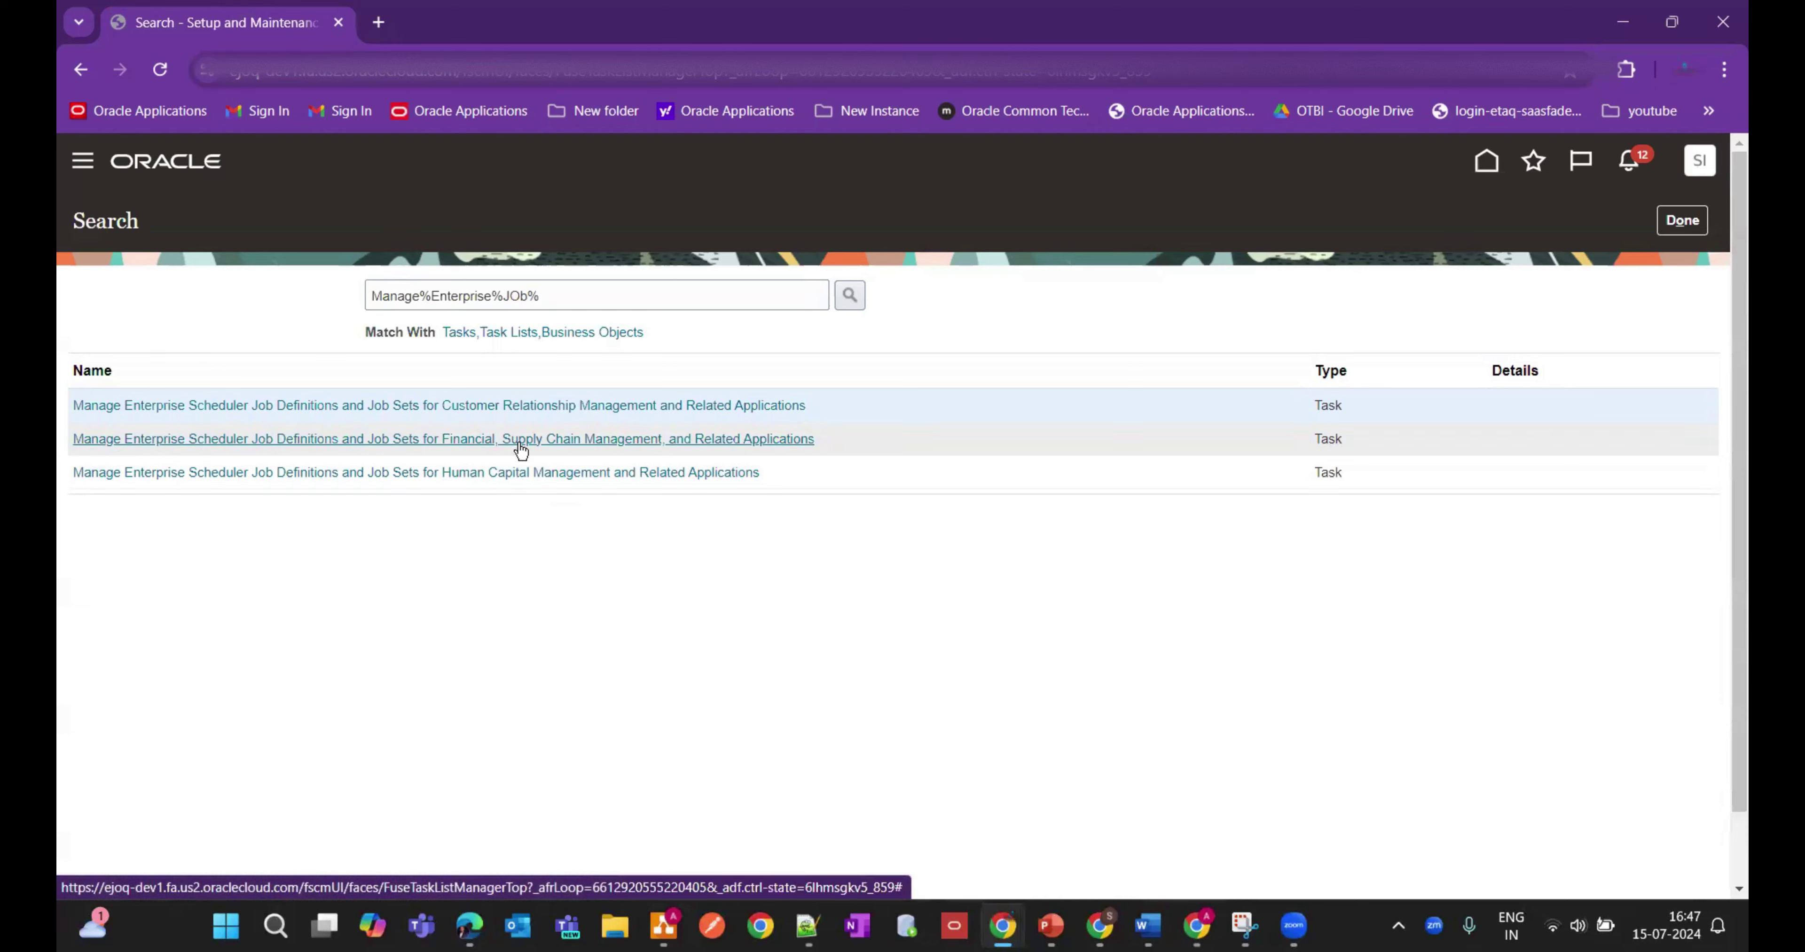
{"action": "left_click", "coordinate": [698, 440]}
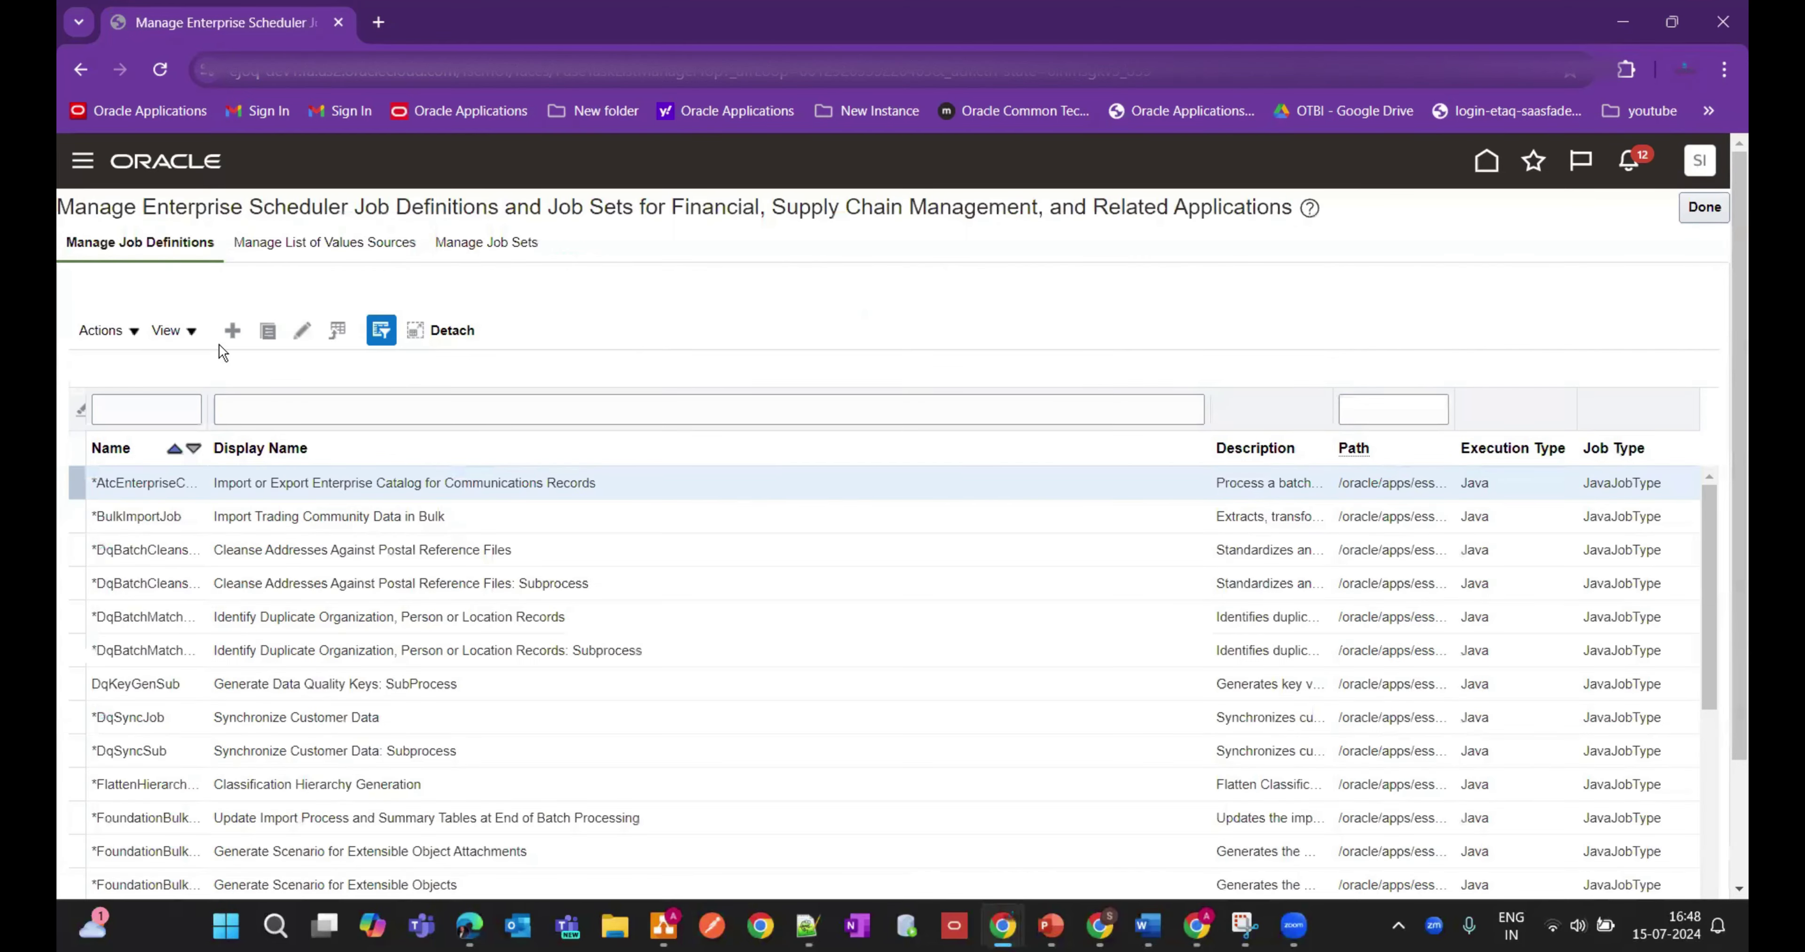
Step: Filter the job definitions by display name Release Pause Tasks and copy the path of the matching definition
{"action": "left_click", "coordinate": [248, 405]}
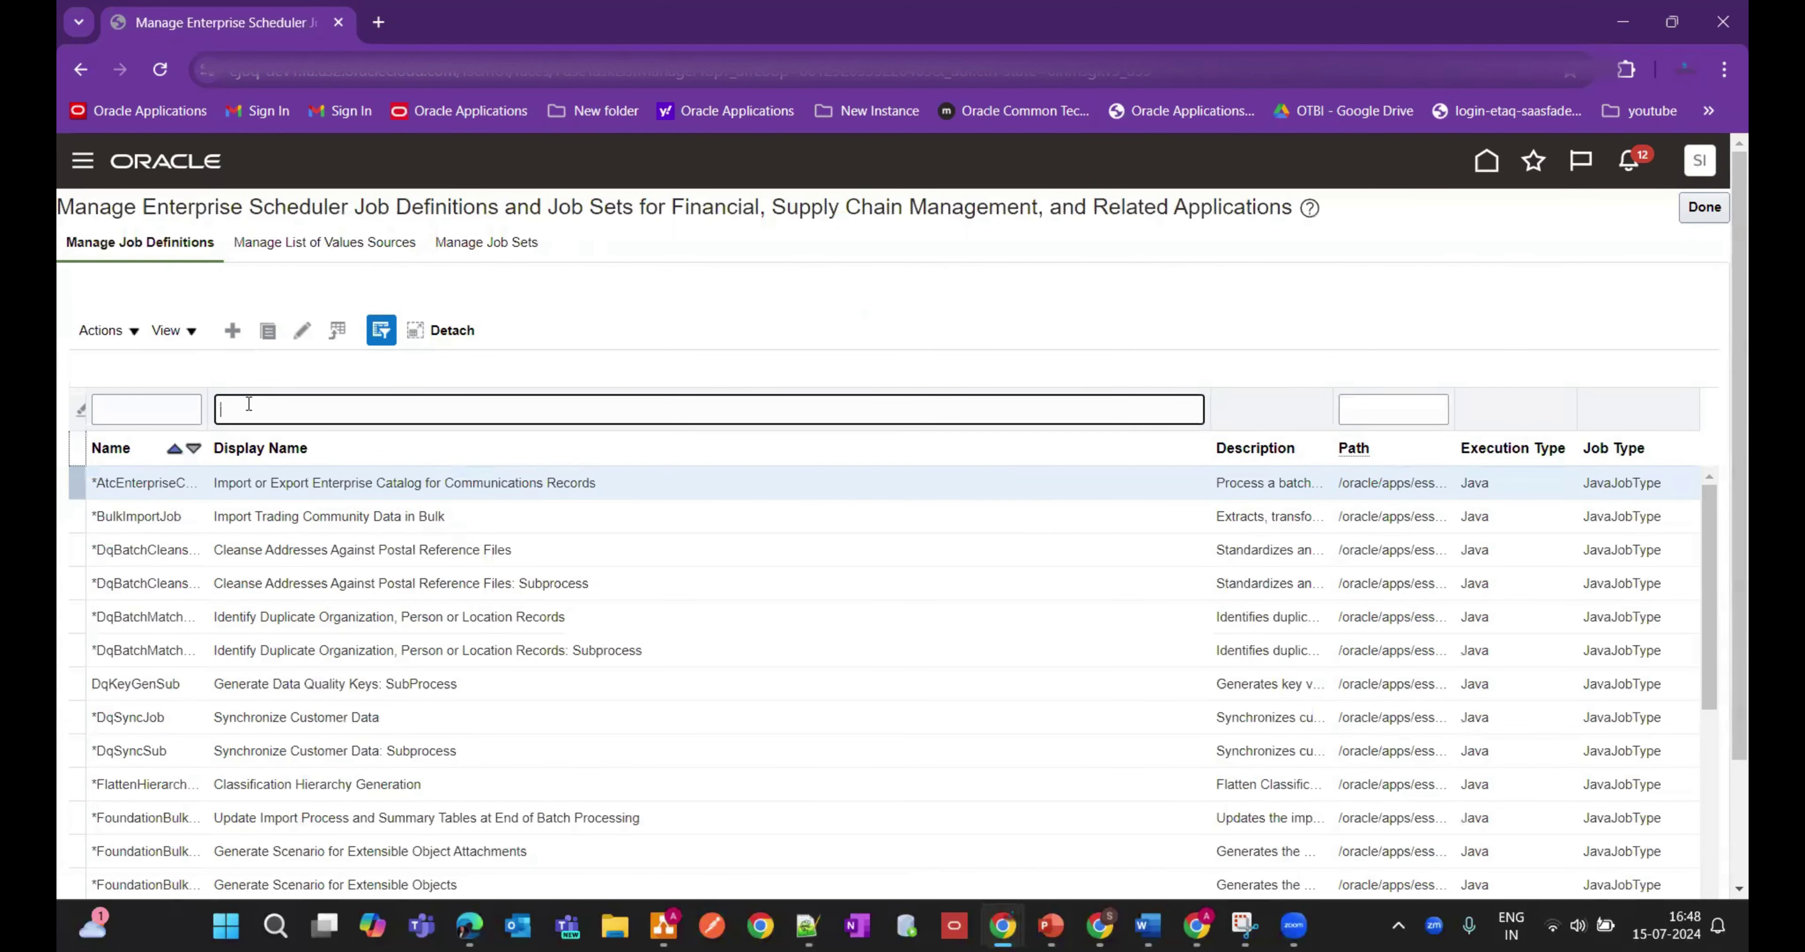
{"action": "key", "text": "ctrl+v"}
{"action": "key", "text": "Return"}
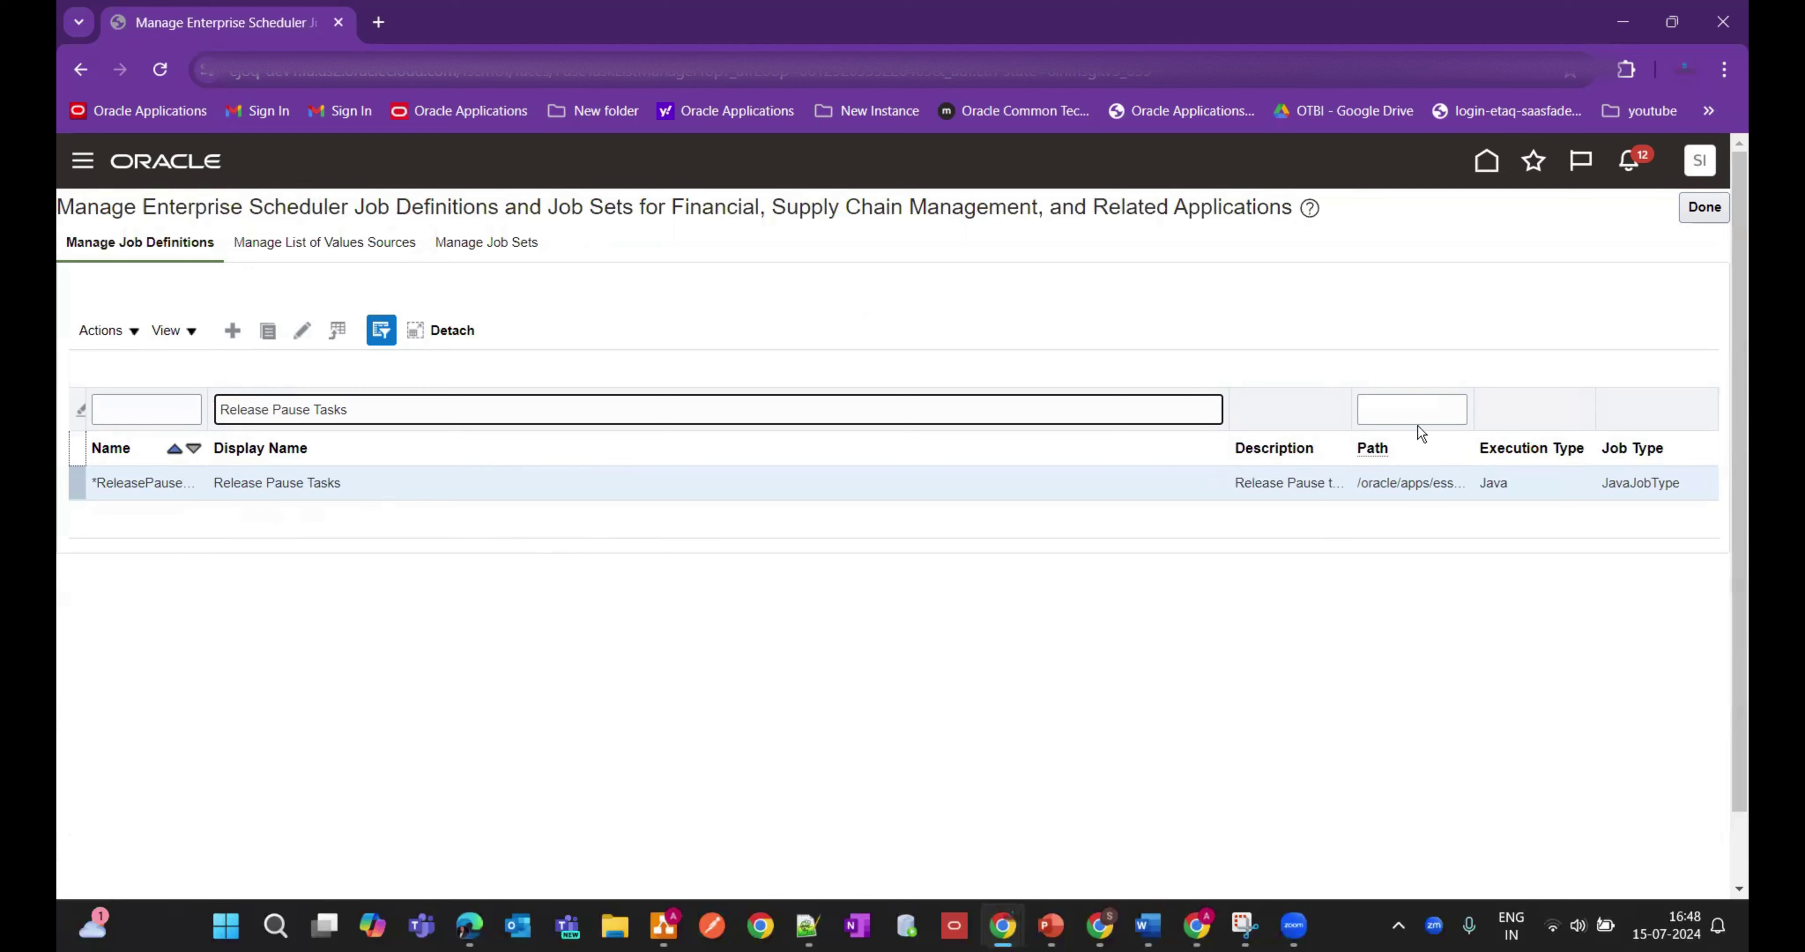
{"action": "left_click_drag", "start_coordinate": [1470, 412], "coordinate": [1615, 406]}
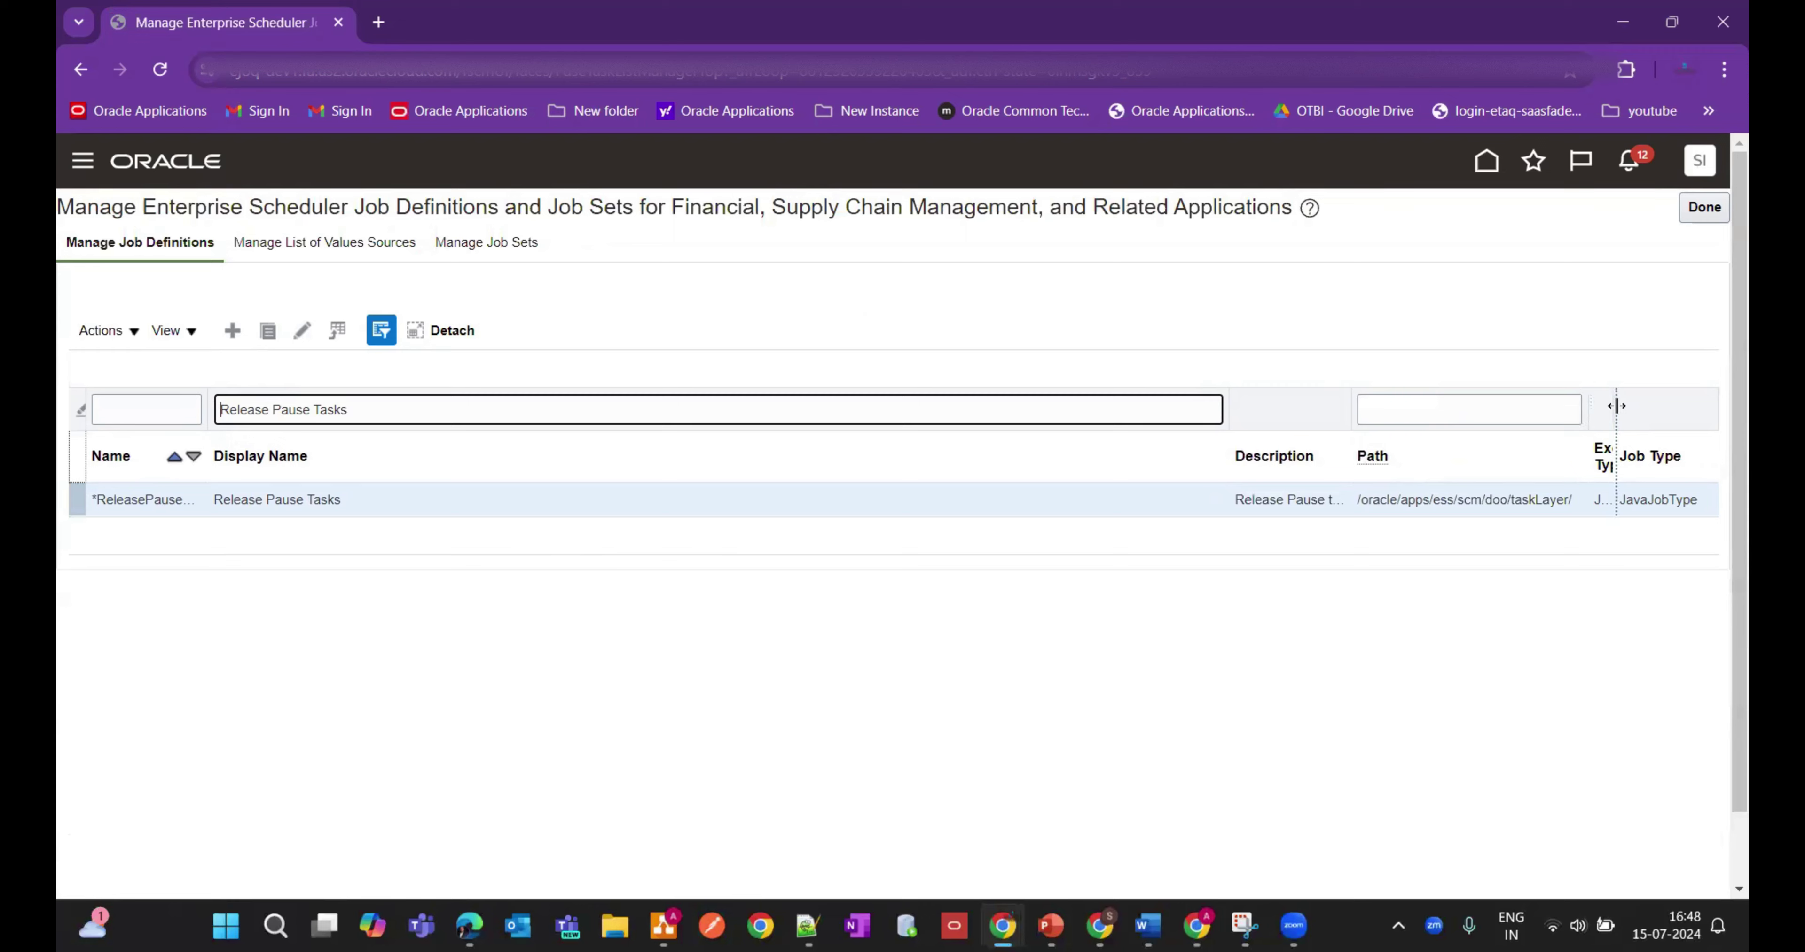
{"action": "left_click", "coordinate": [1358, 501]}
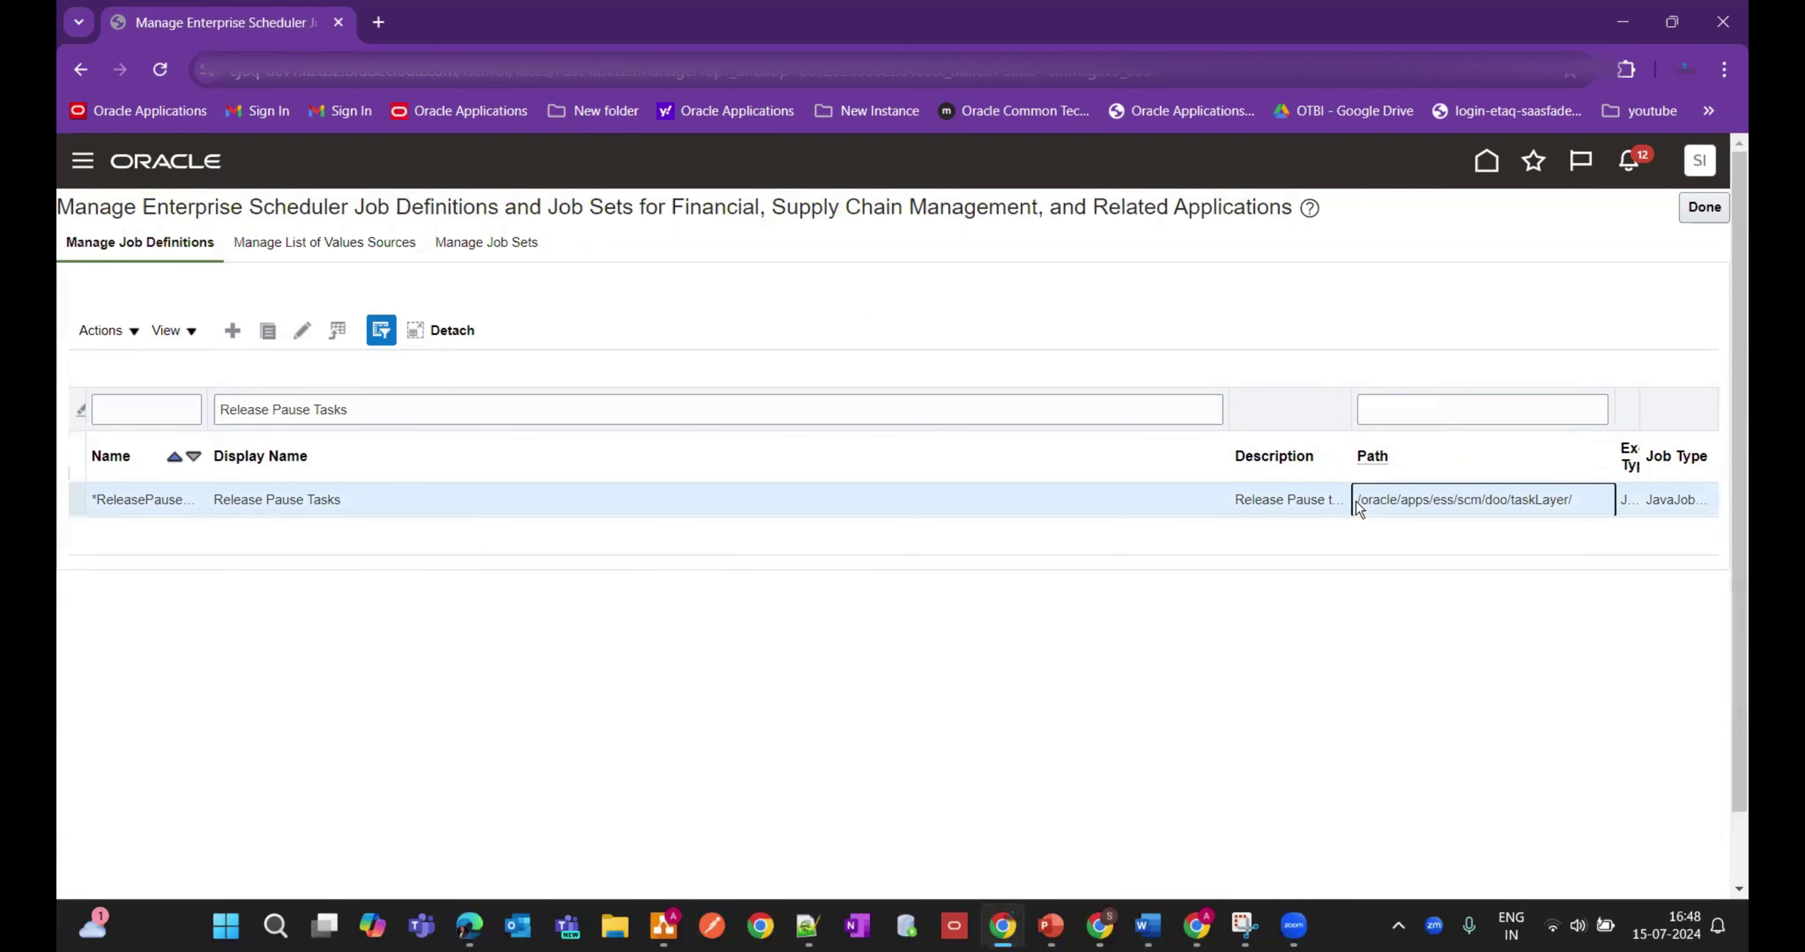
{"action": "left_click_drag", "start_coordinate": [1358, 504], "coordinate": [1528, 503]}
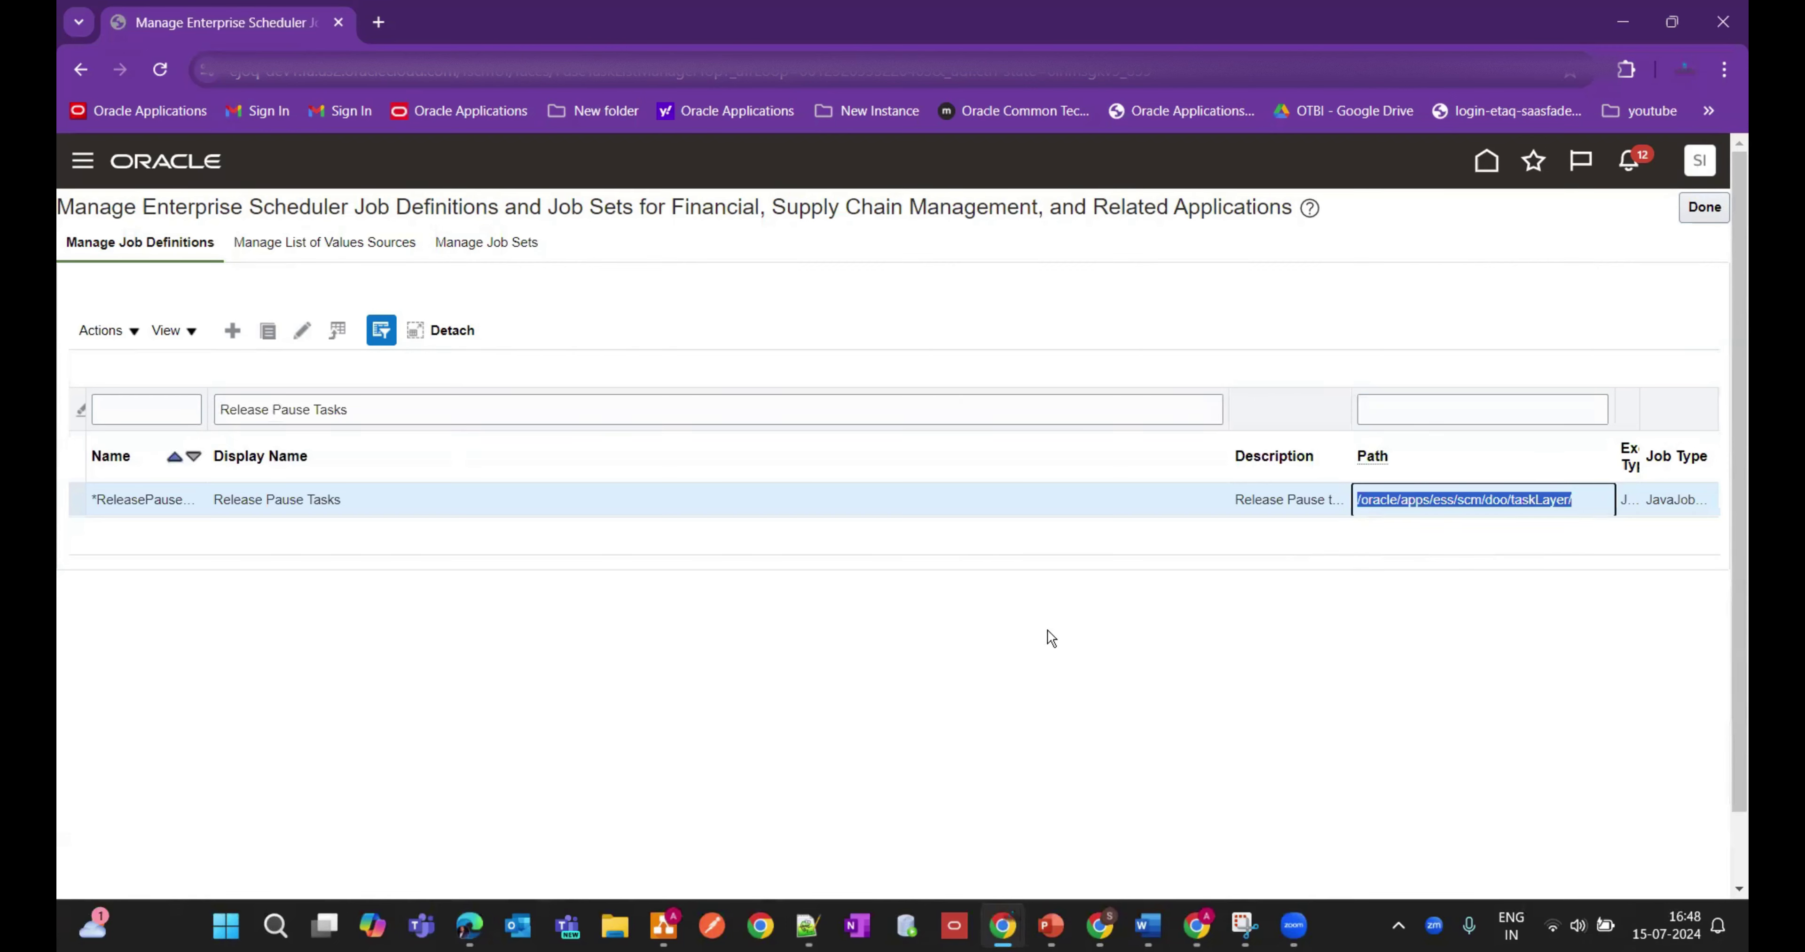
Step: Duplicate the Release Pause Tasks job definition and open the copy for editing
{"action": "left_click", "coordinate": [361, 500]}
{"action": "left_click", "coordinate": [267, 332]}
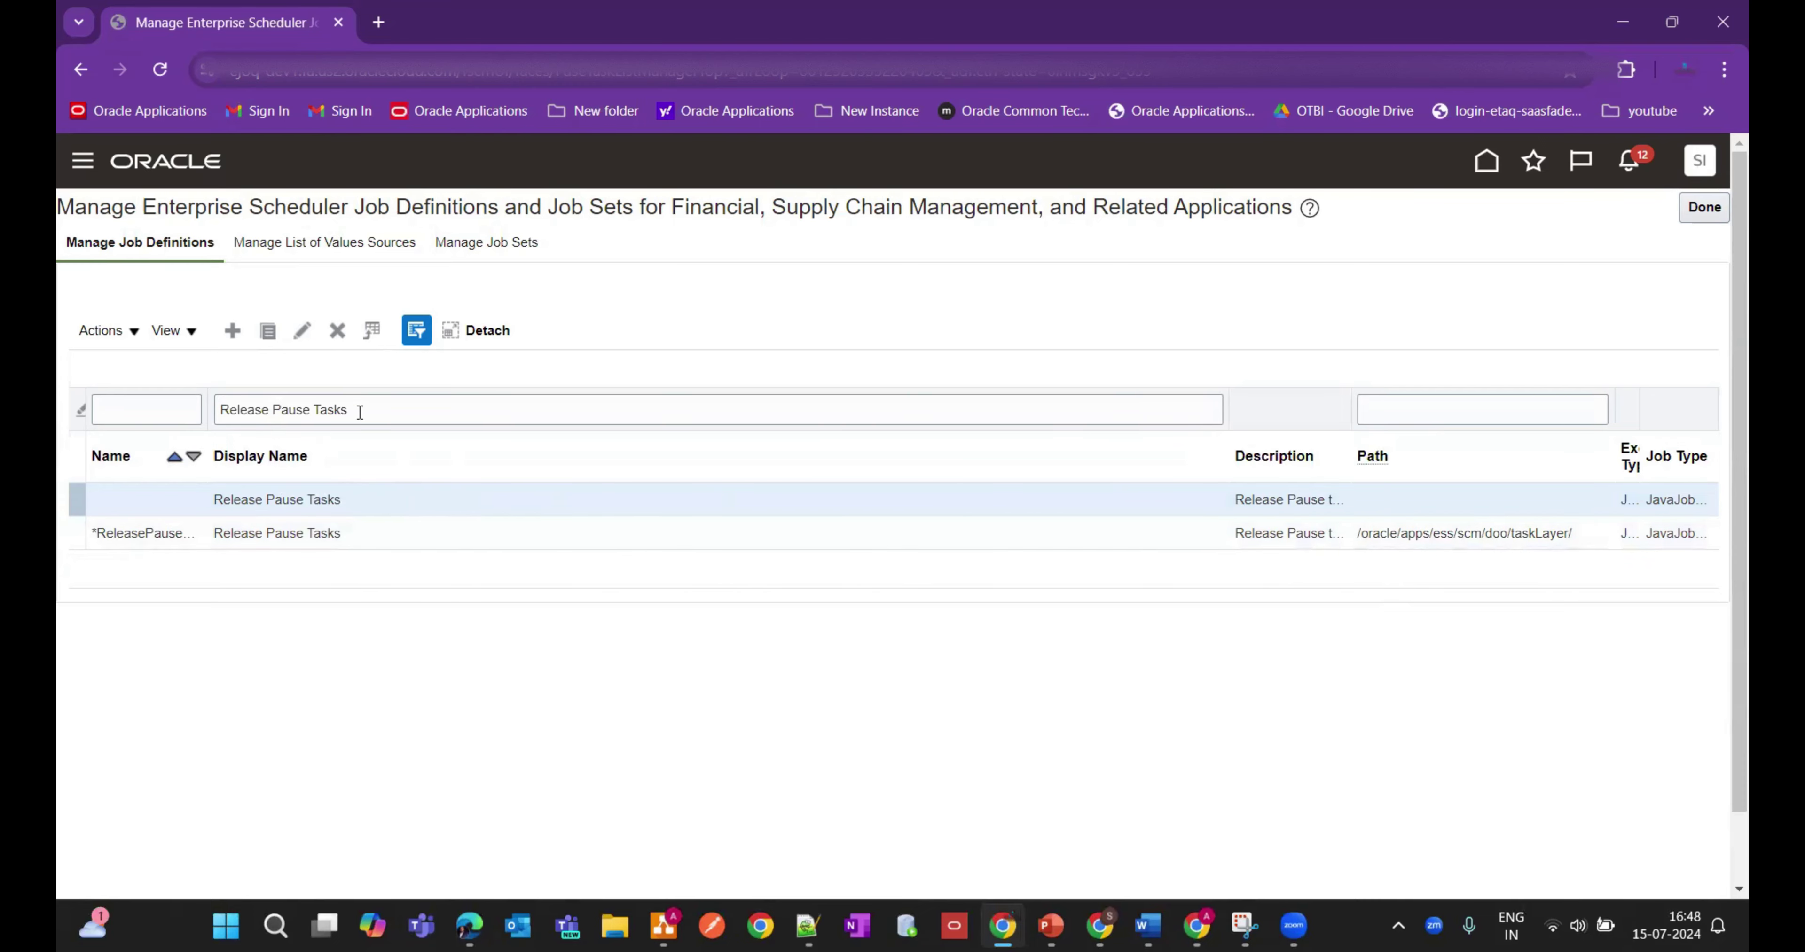
{"action": "left_click", "coordinate": [304, 334]}
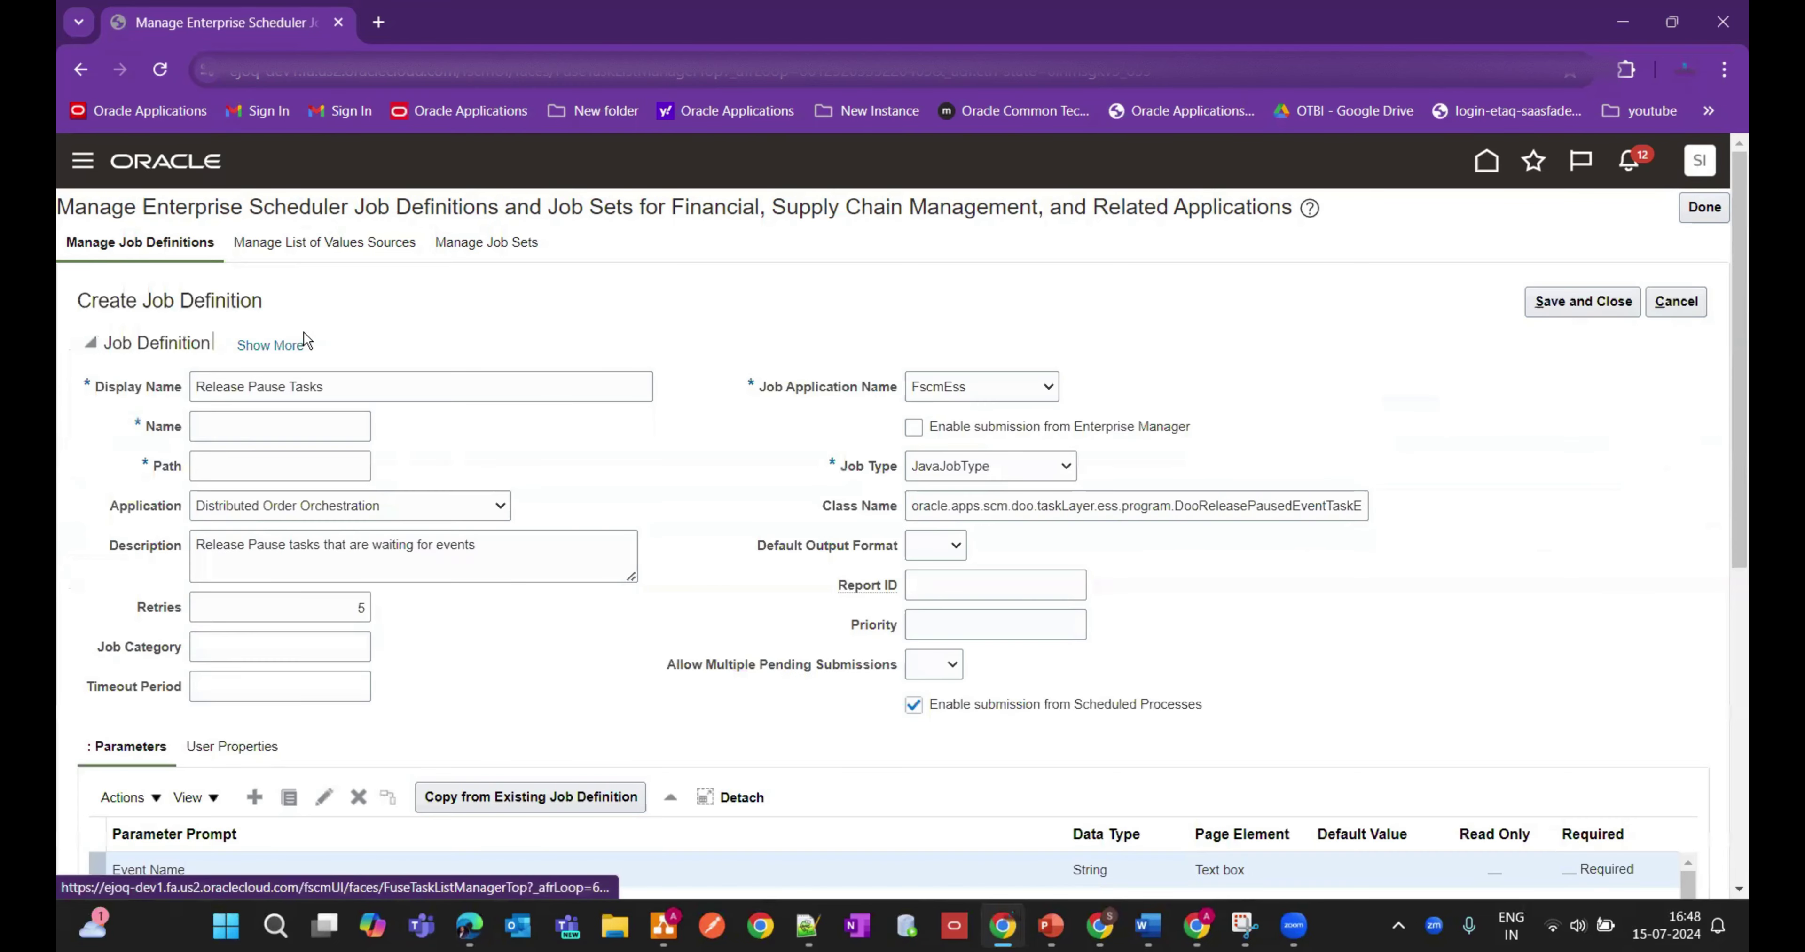
Step: Fill in the copied job definition with name RELEASEPAUSECUSTOM, path /oracle/apps/ess/scm/doo/taskLayer/ and display name Release Pause Tasks Custom
{"action": "left_click", "coordinate": [263, 430]}
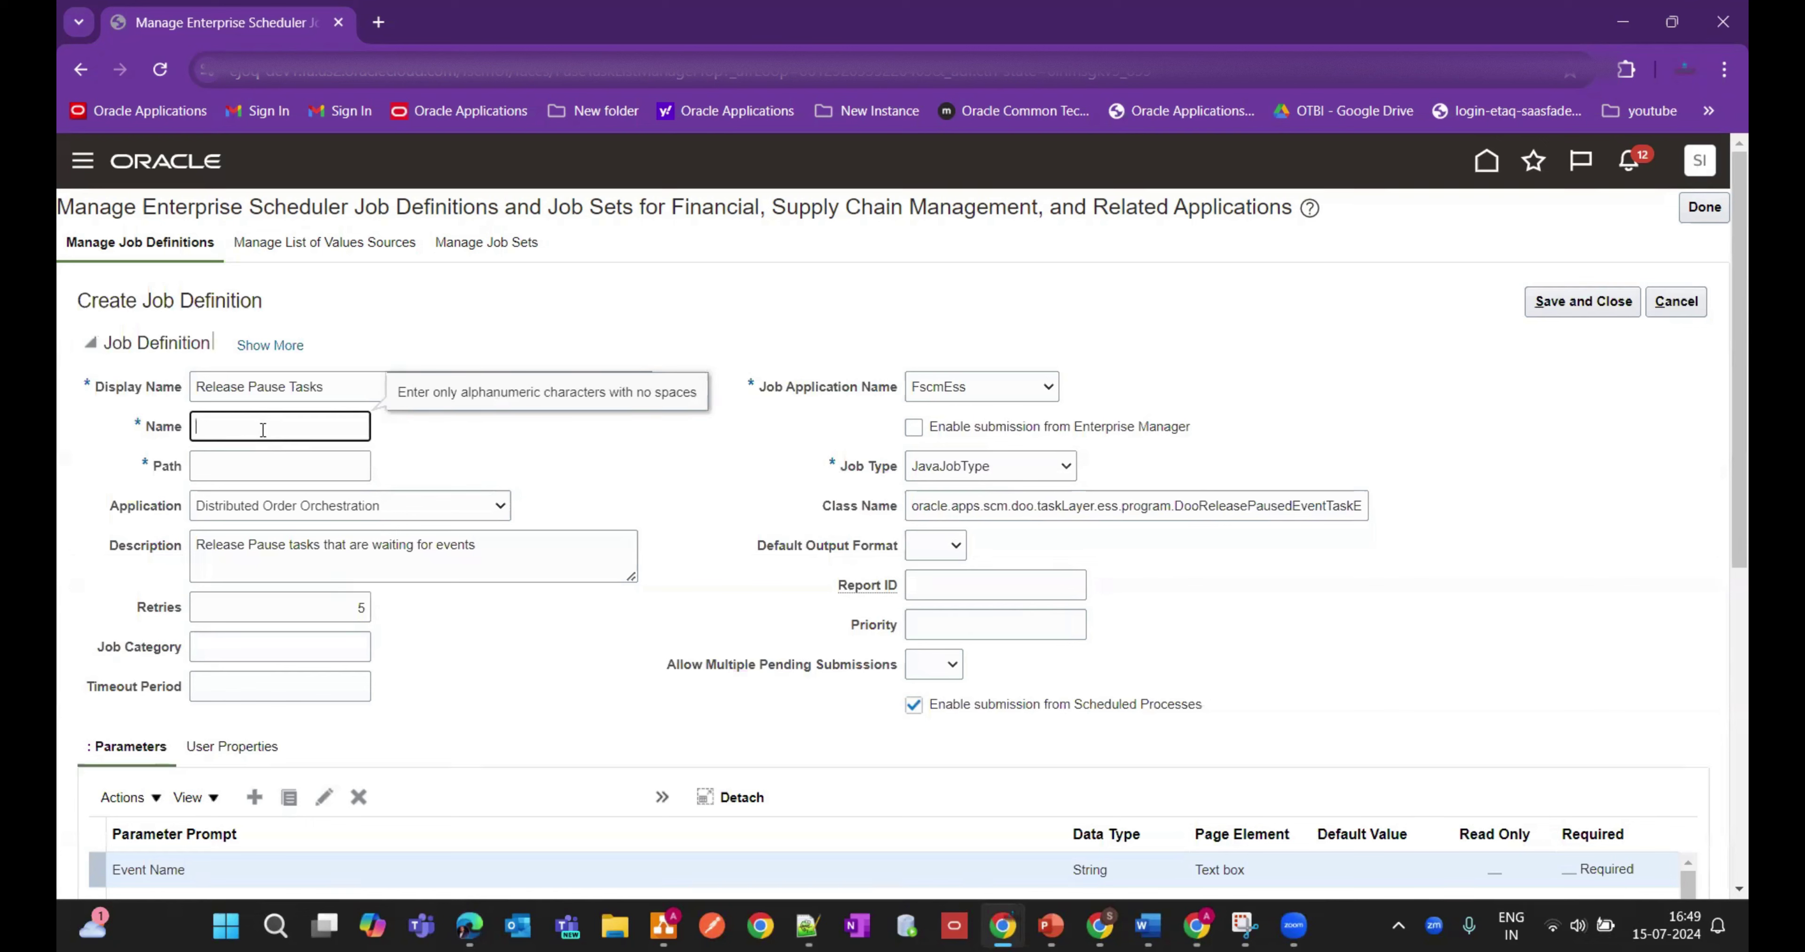
{"action": "type", "text": "RELEASEPAUSECUSTOM"}
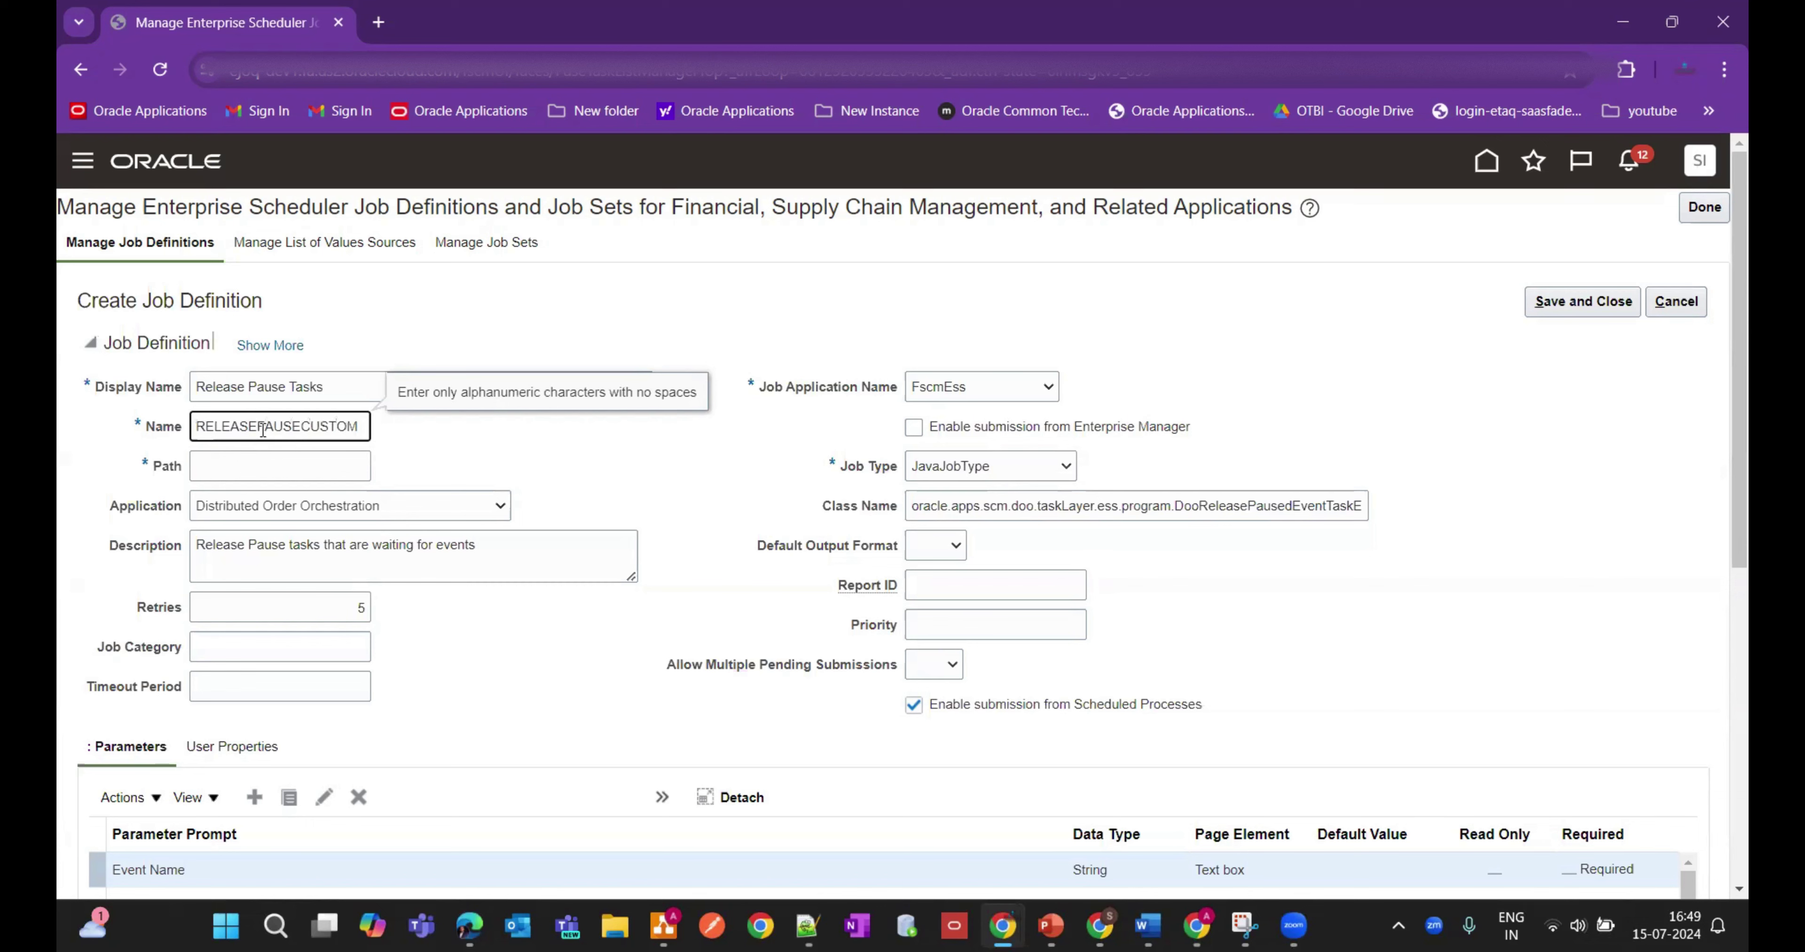
{"action": "left_click", "coordinate": [252, 466]}
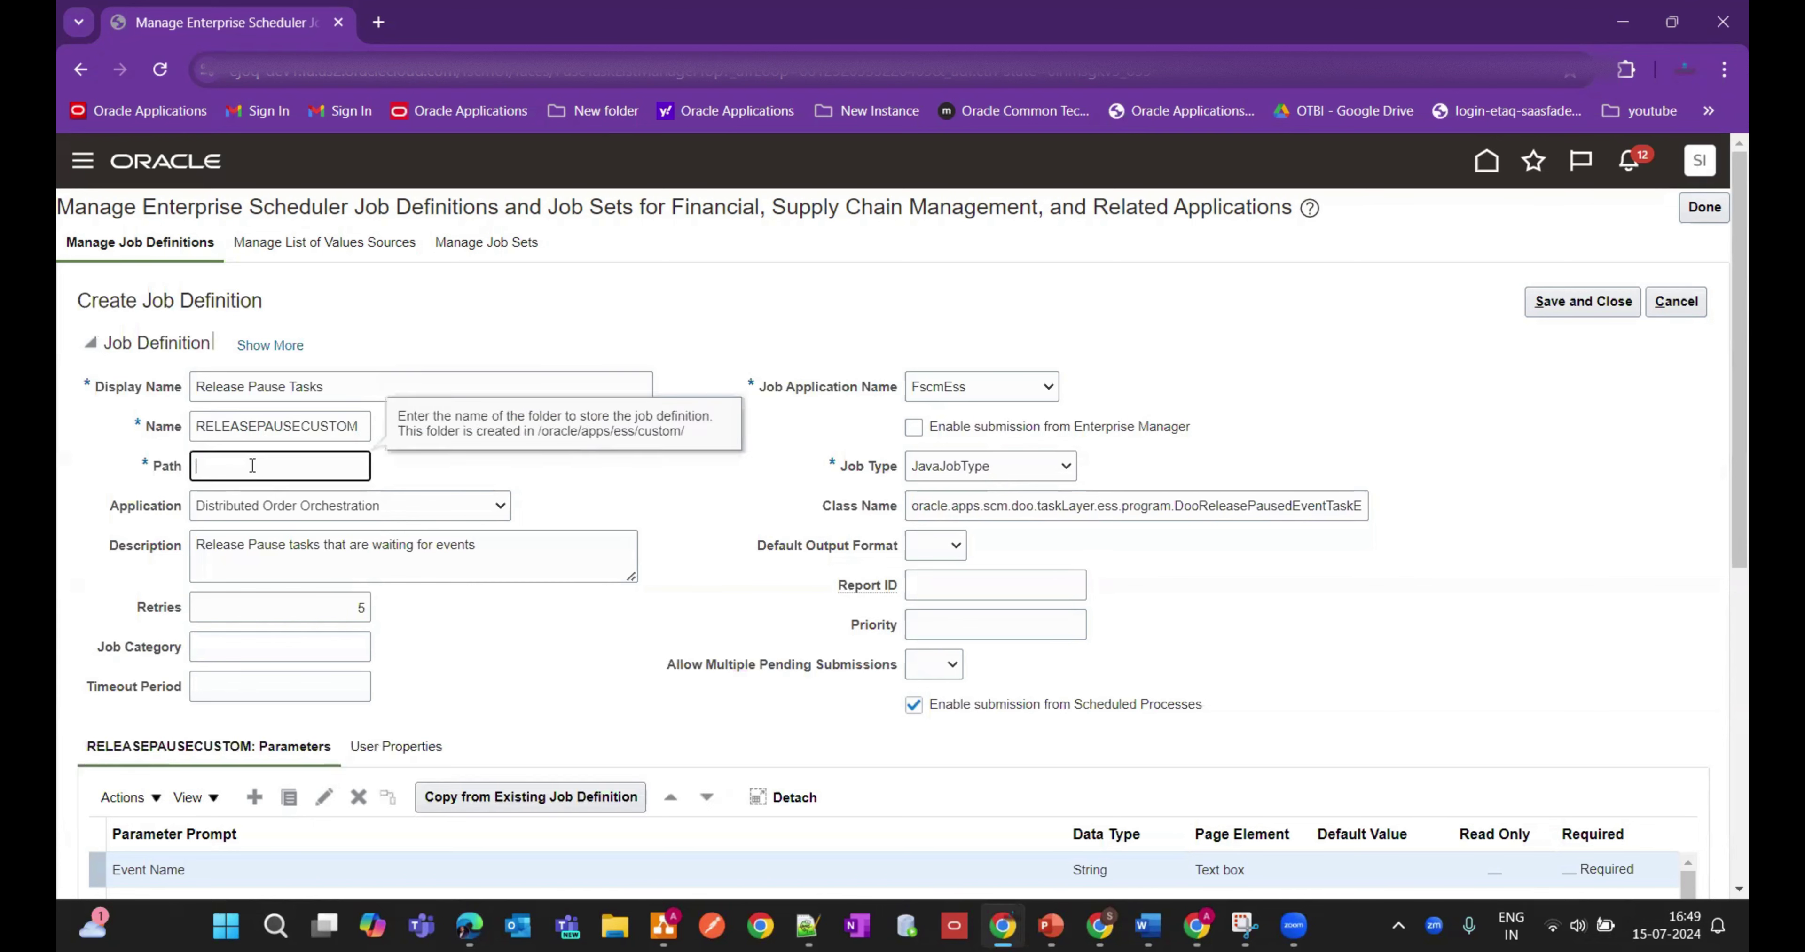
{"action": "key", "text": "ctrl+v"}
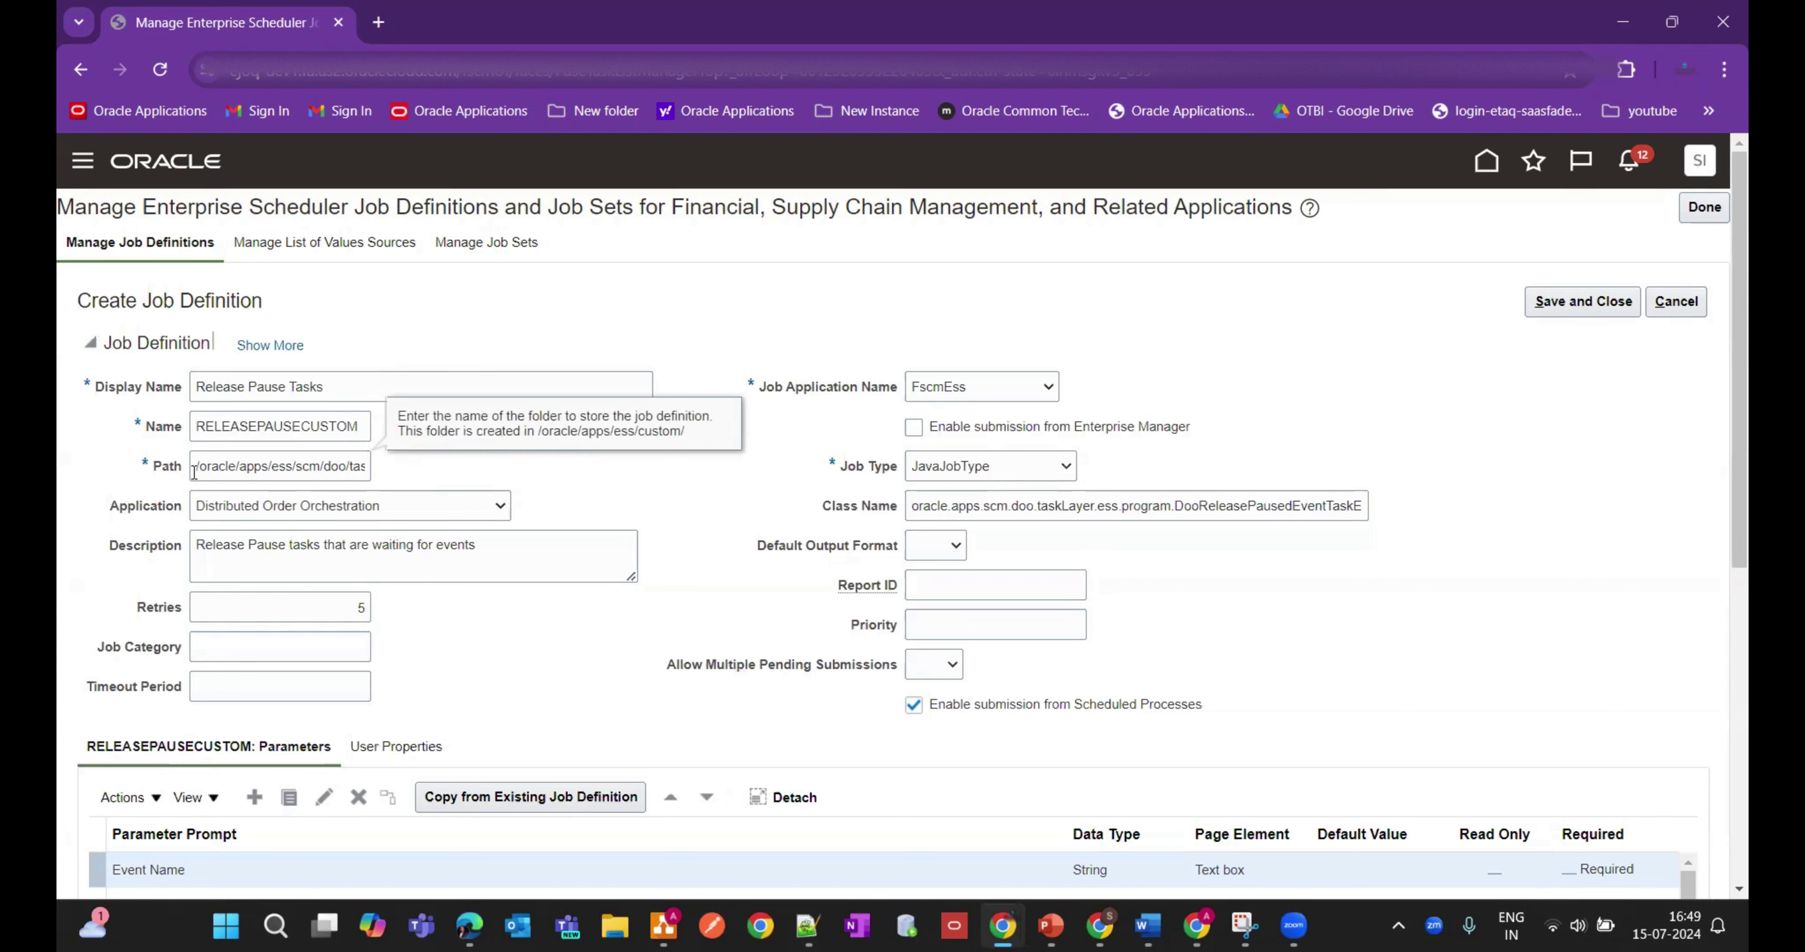
{"action": "left_click_drag", "start_coordinate": [198, 468], "coordinate": [427, 499]}
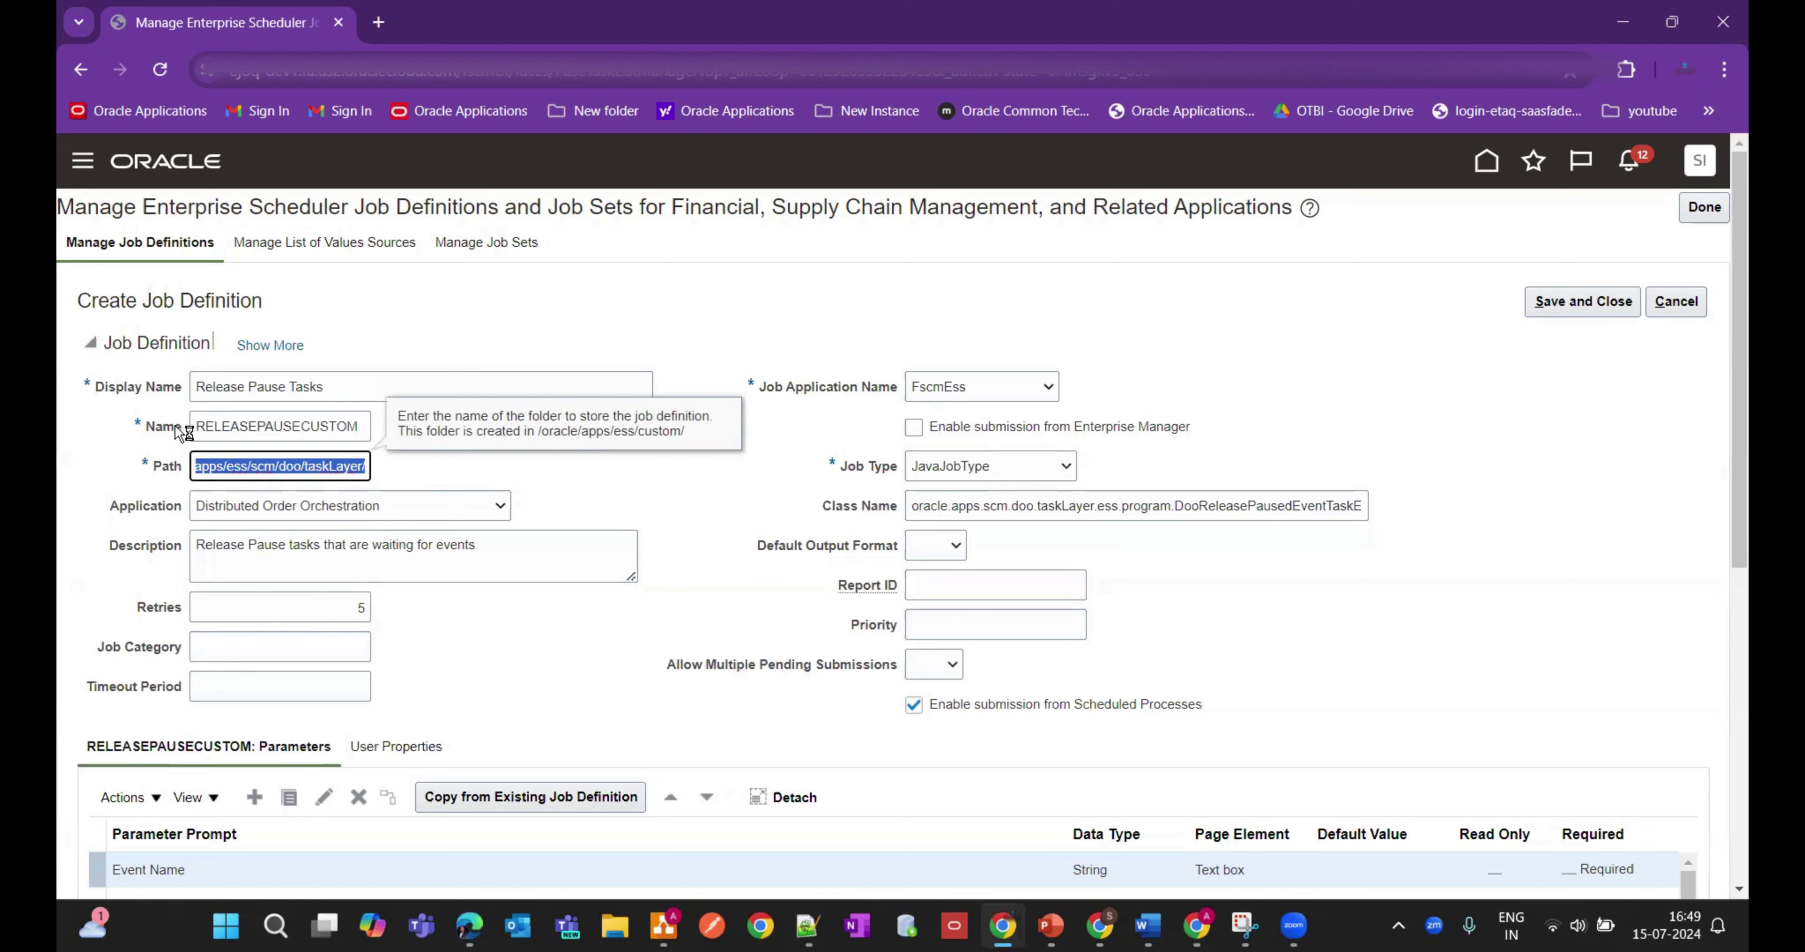
{"action": "left_click_drag", "start_coordinate": [362, 427], "coordinate": [192, 423]}
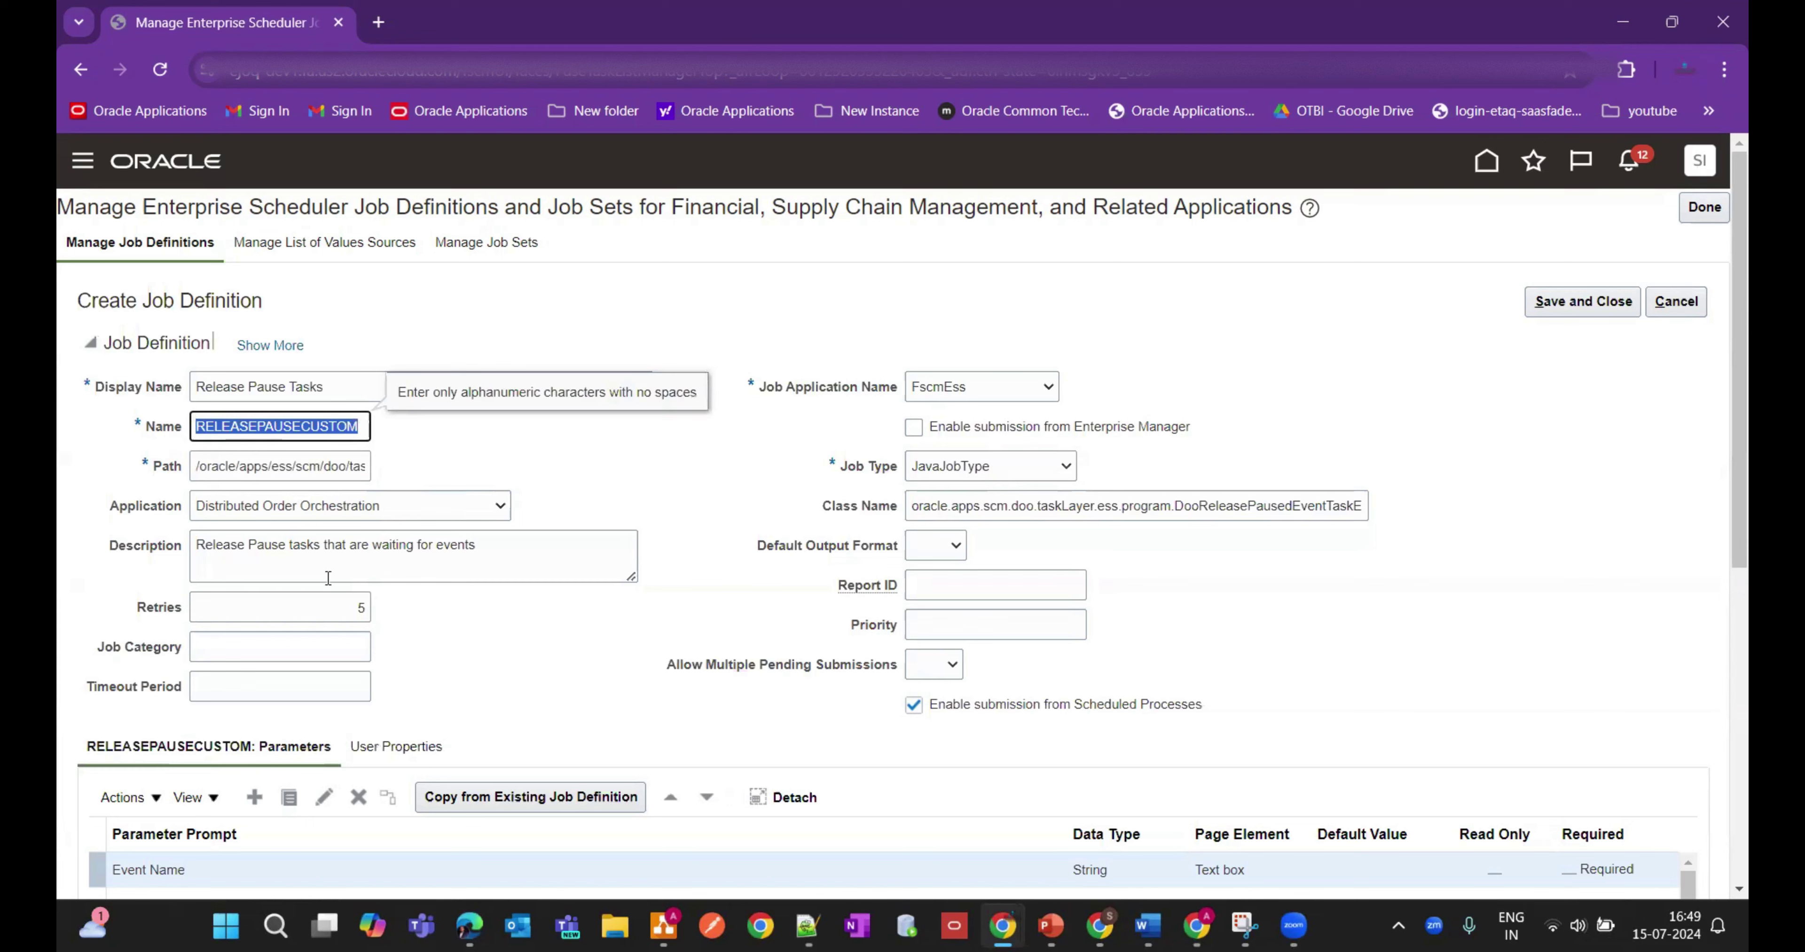
{"action": "left_click", "coordinate": [333, 392]}
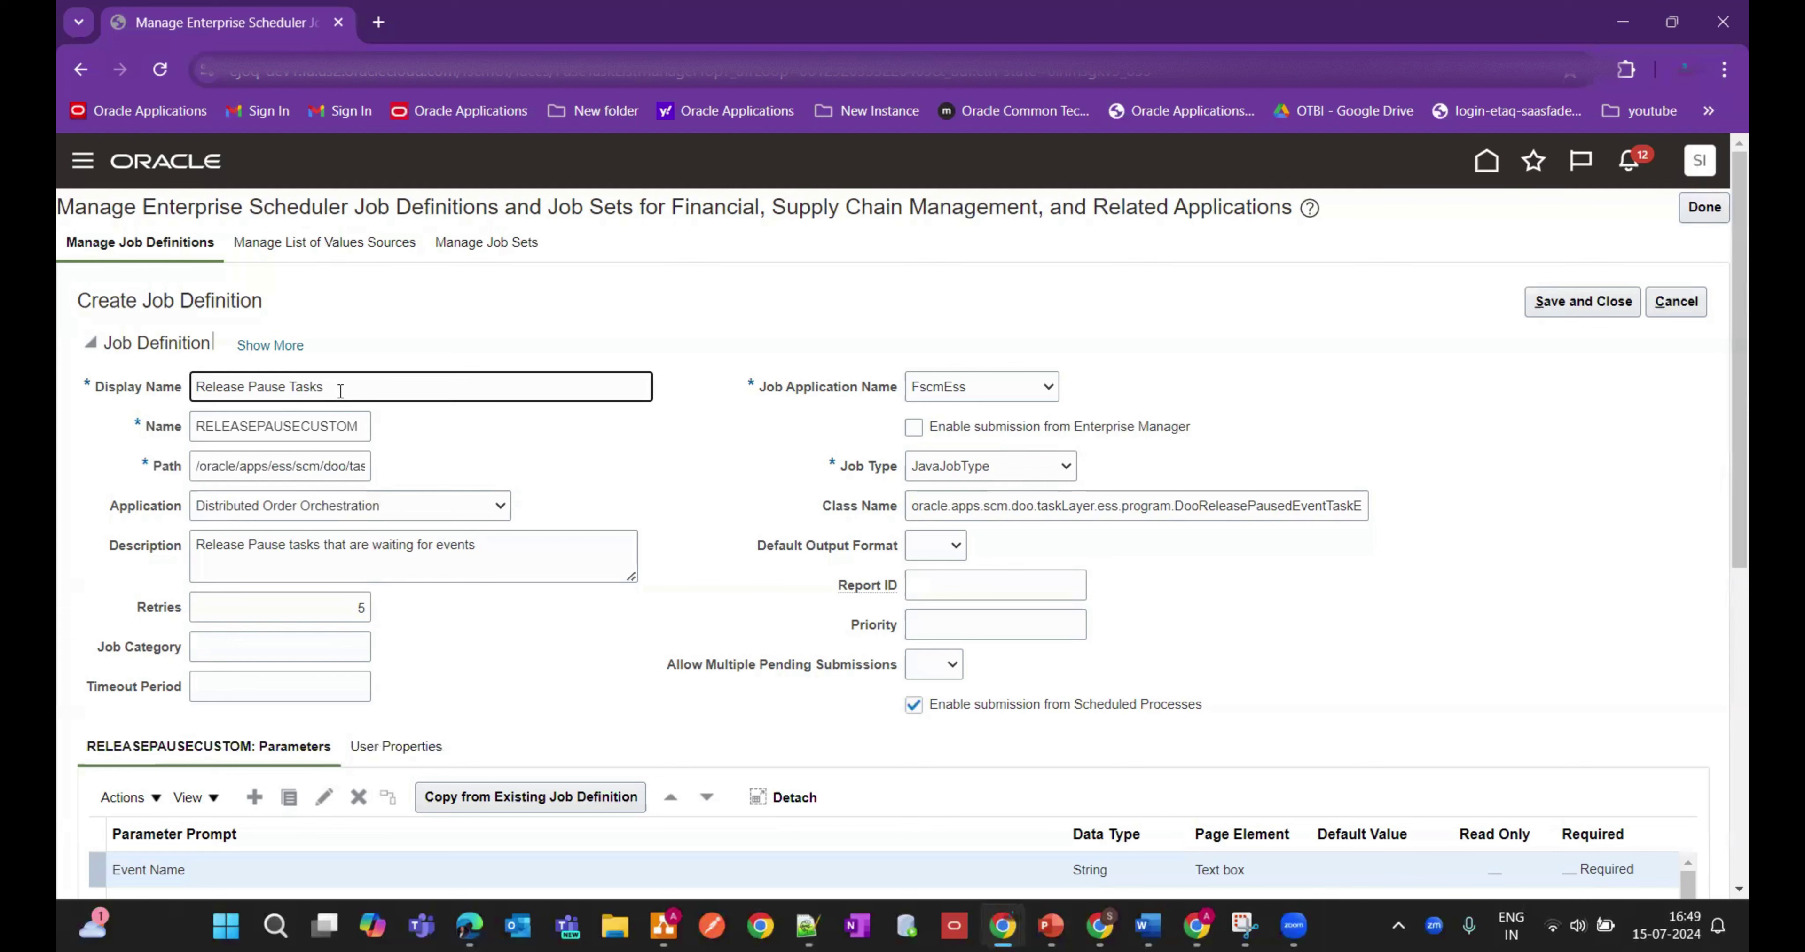
{"action": "type", "text": "ustom"}
Step: Make the Order parameter required and save the custom job definition
{"action": "scroll", "coordinate": [745, 636], "scroll_direction": "down", "scroll_amount": 2}
{"action": "scroll", "coordinate": [745, 636], "scroll_direction": "down", "scroll_amount": 1}
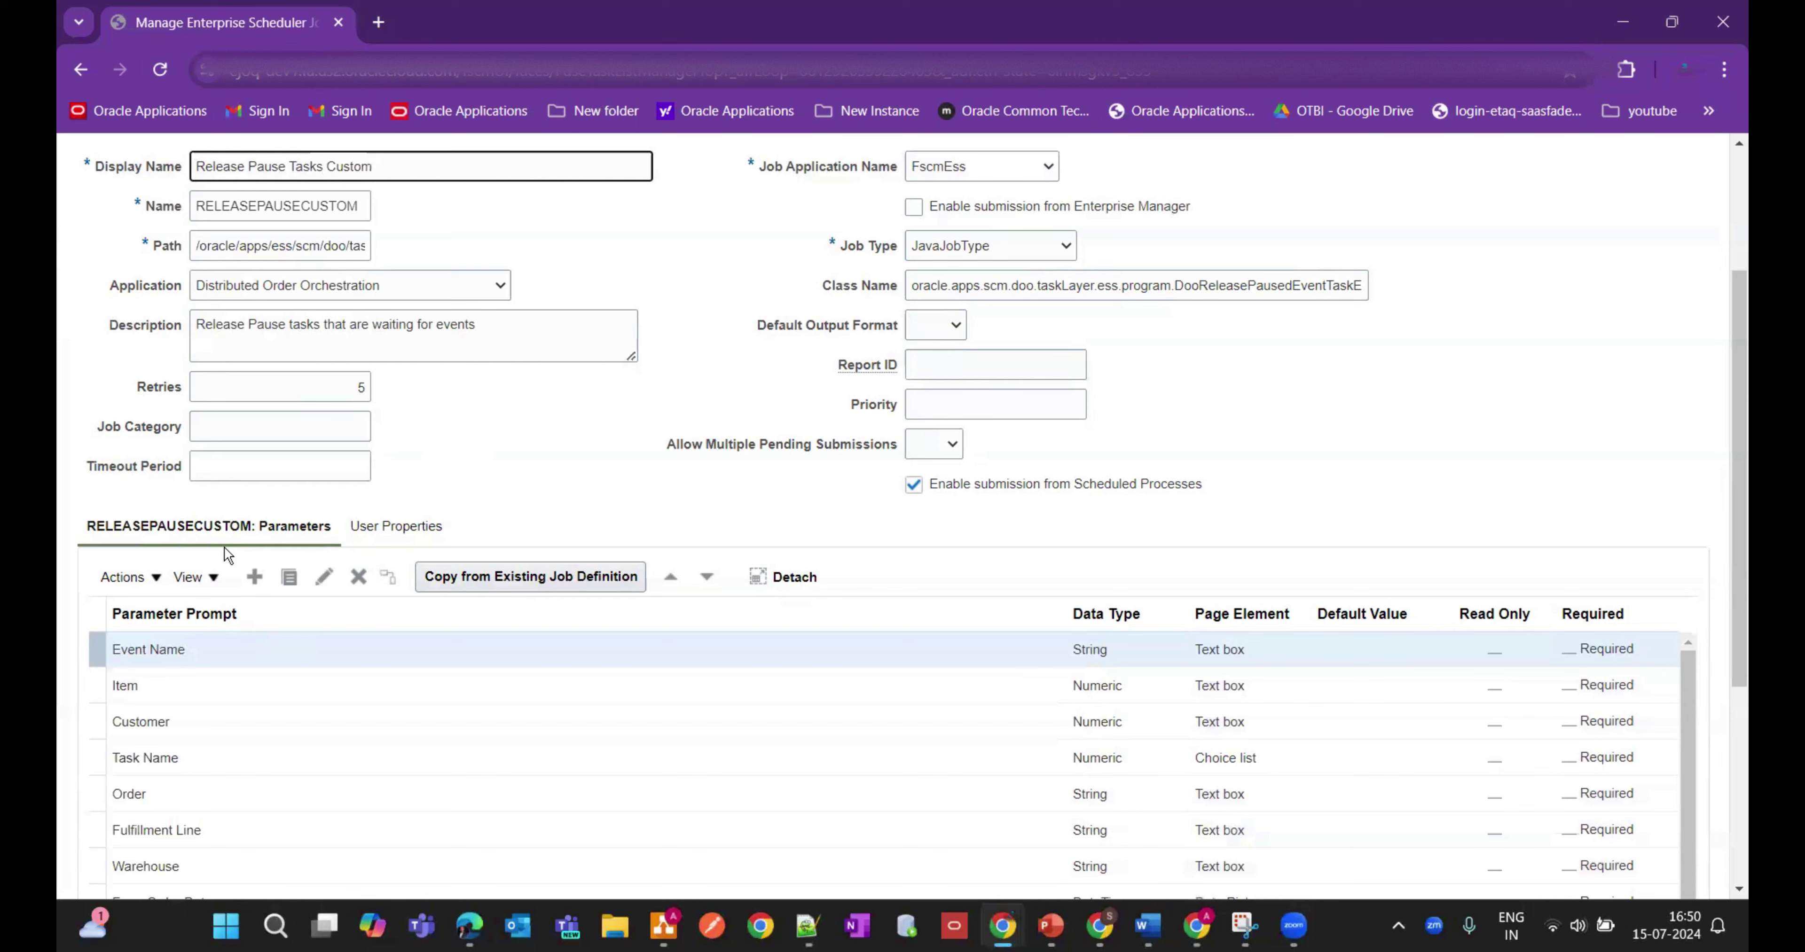
{"action": "left_click", "coordinate": [171, 796]}
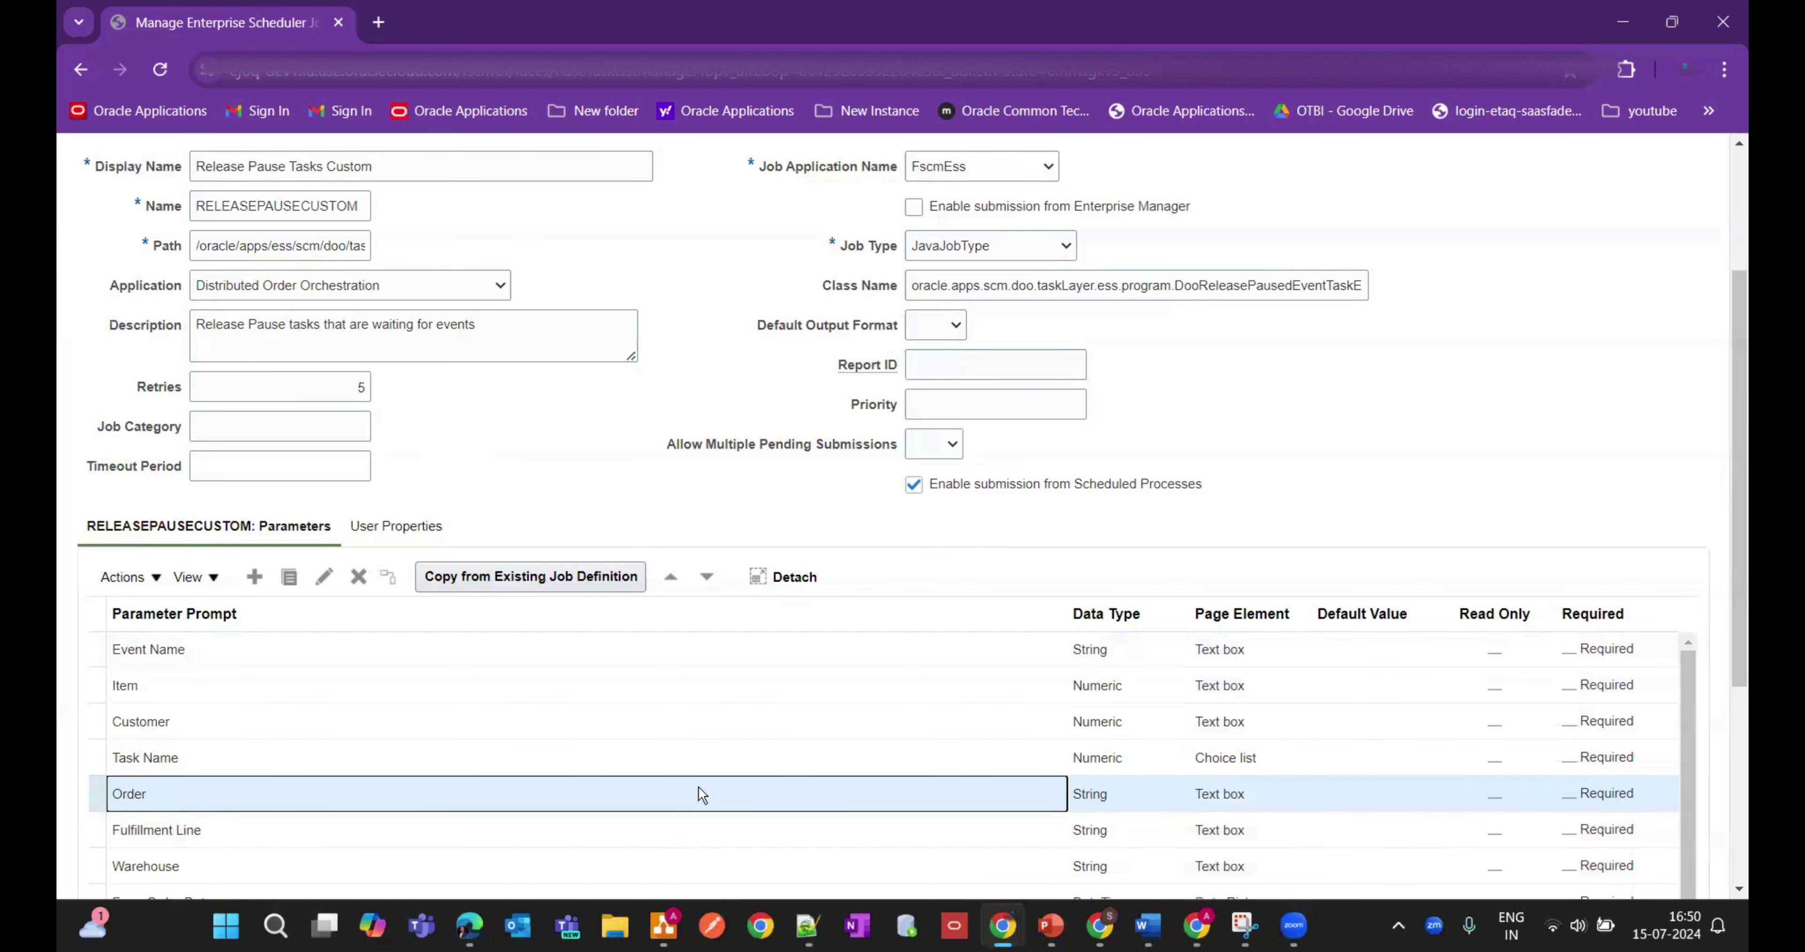
{"action": "left_click", "coordinate": [210, 792]}
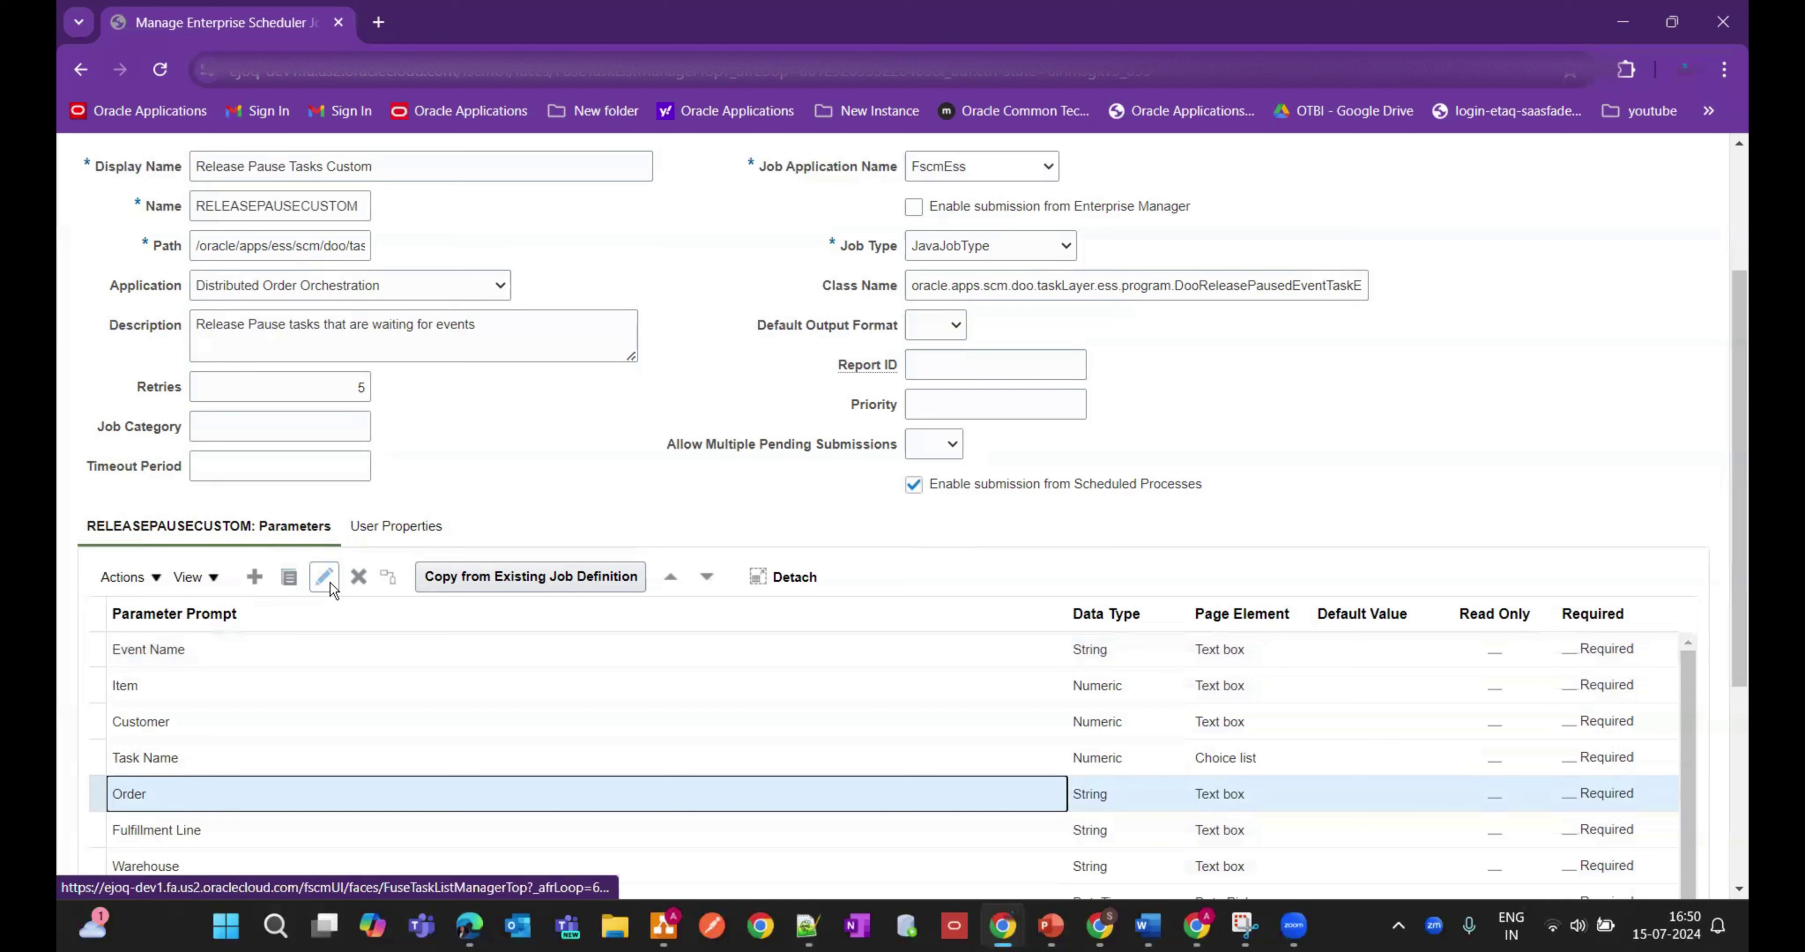
{"action": "left_click", "coordinate": [154, 585]}
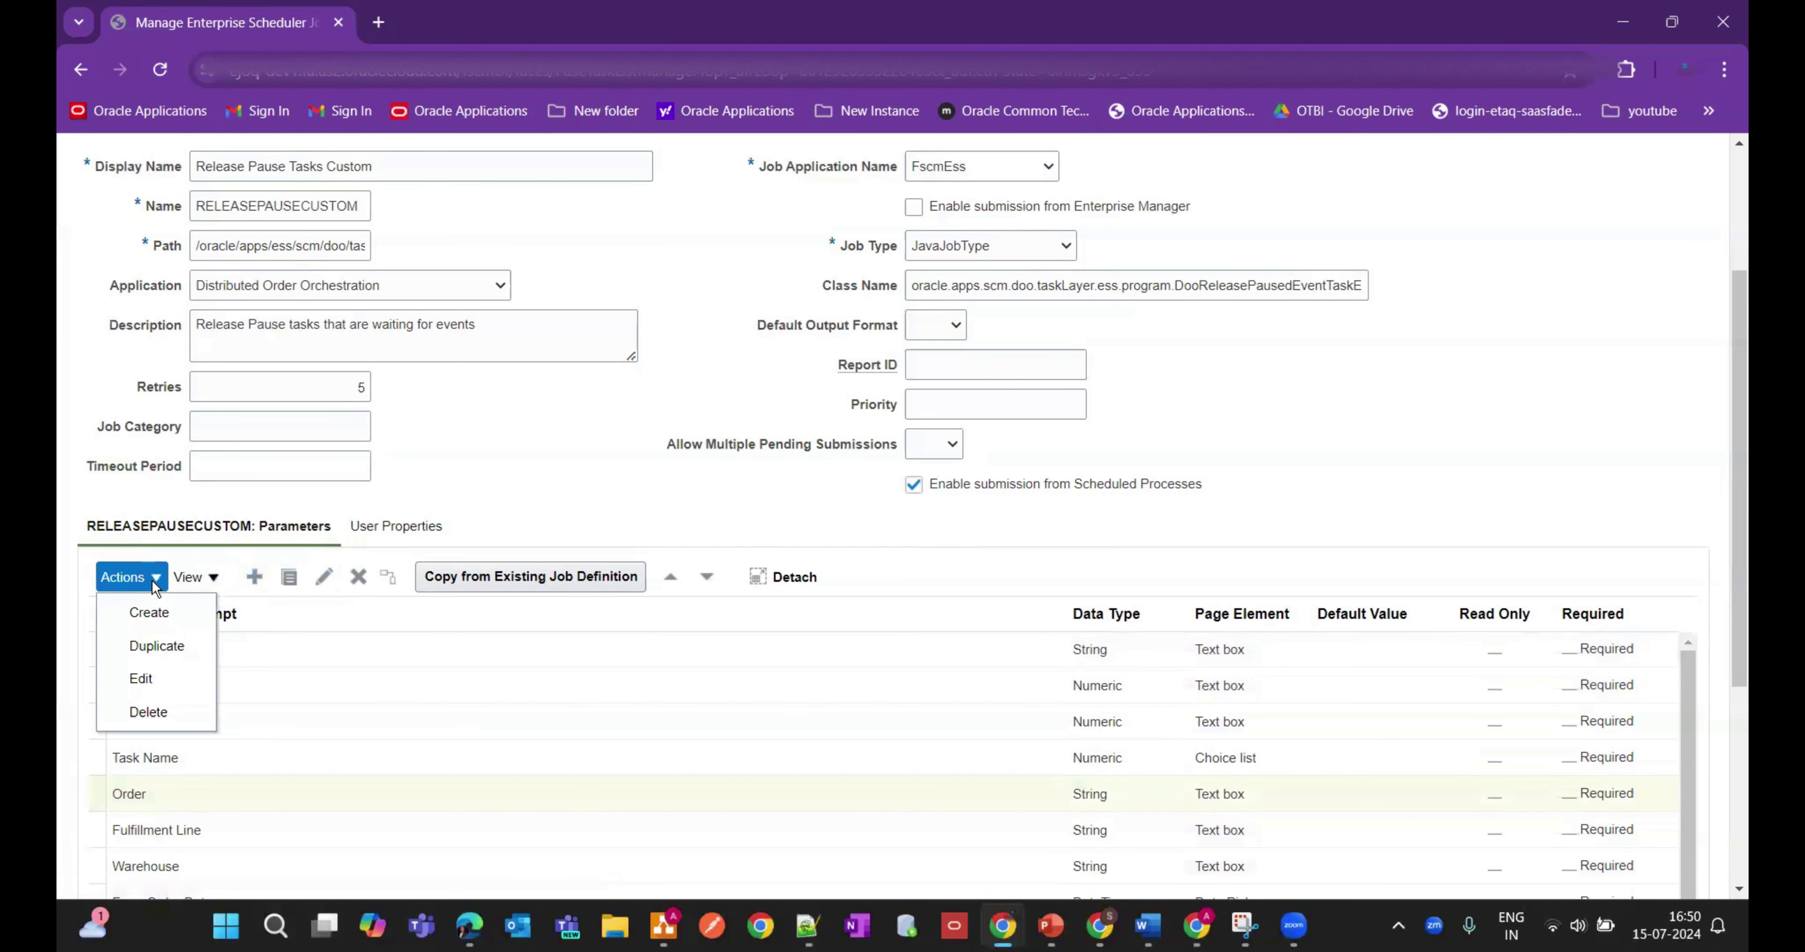
{"action": "left_click", "coordinate": [325, 578]}
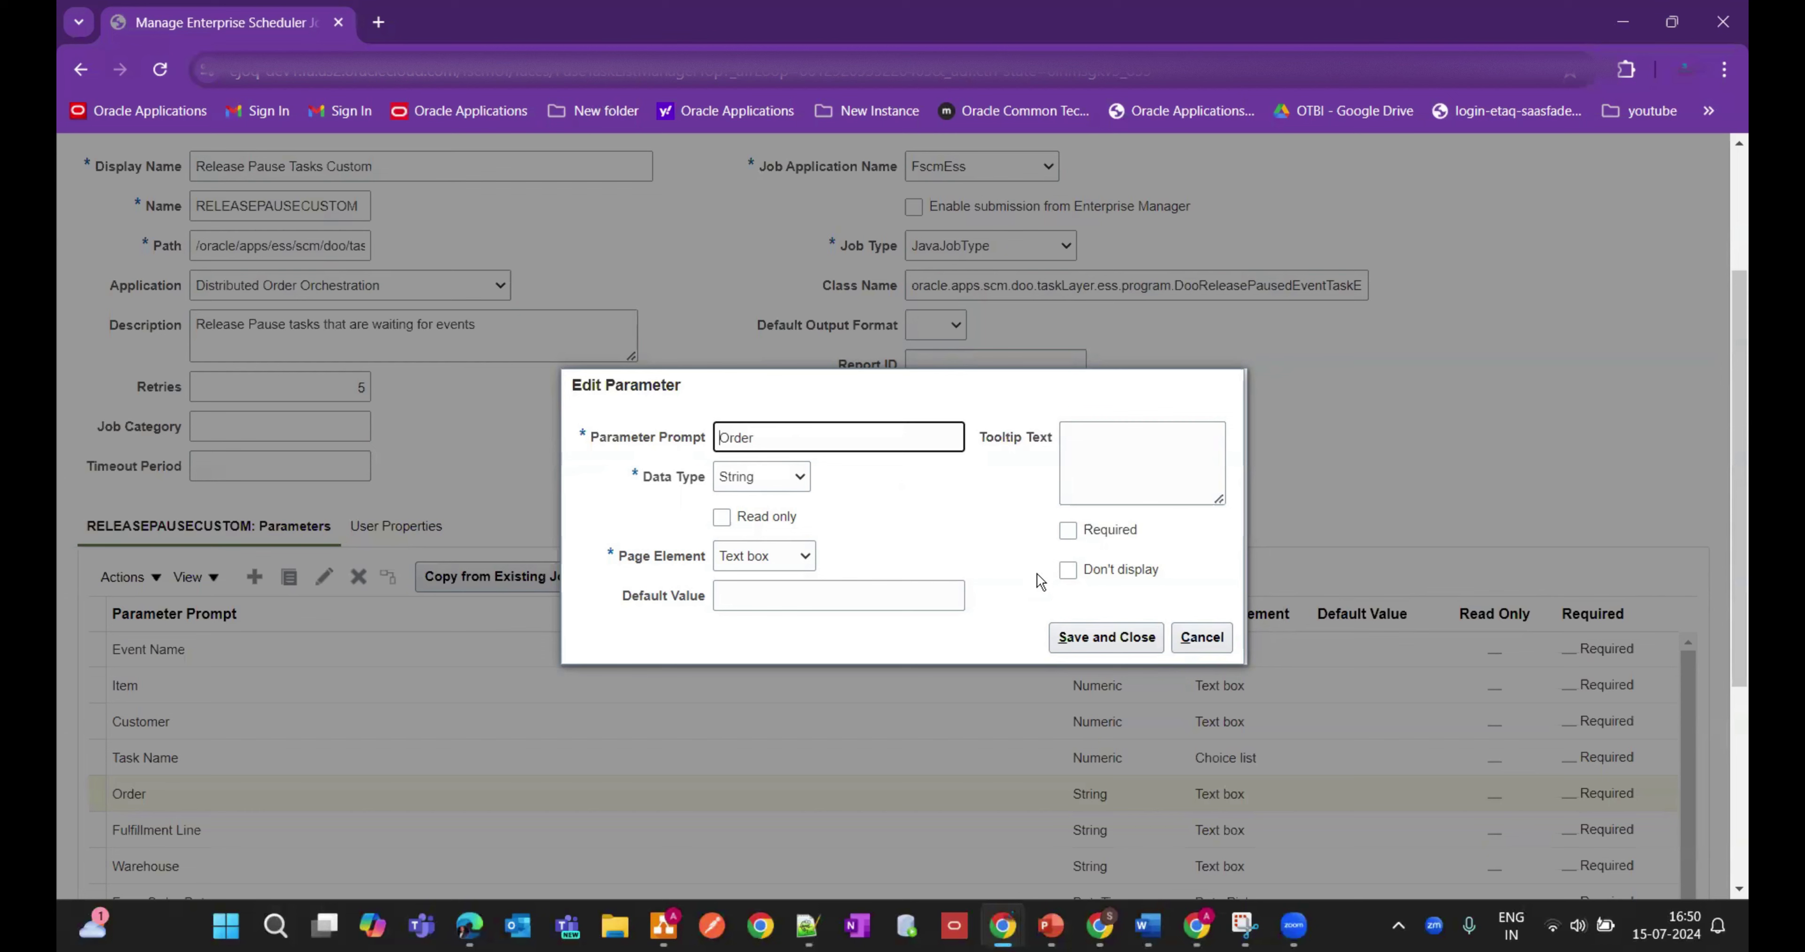
{"action": "left_click", "coordinate": [1068, 531]}
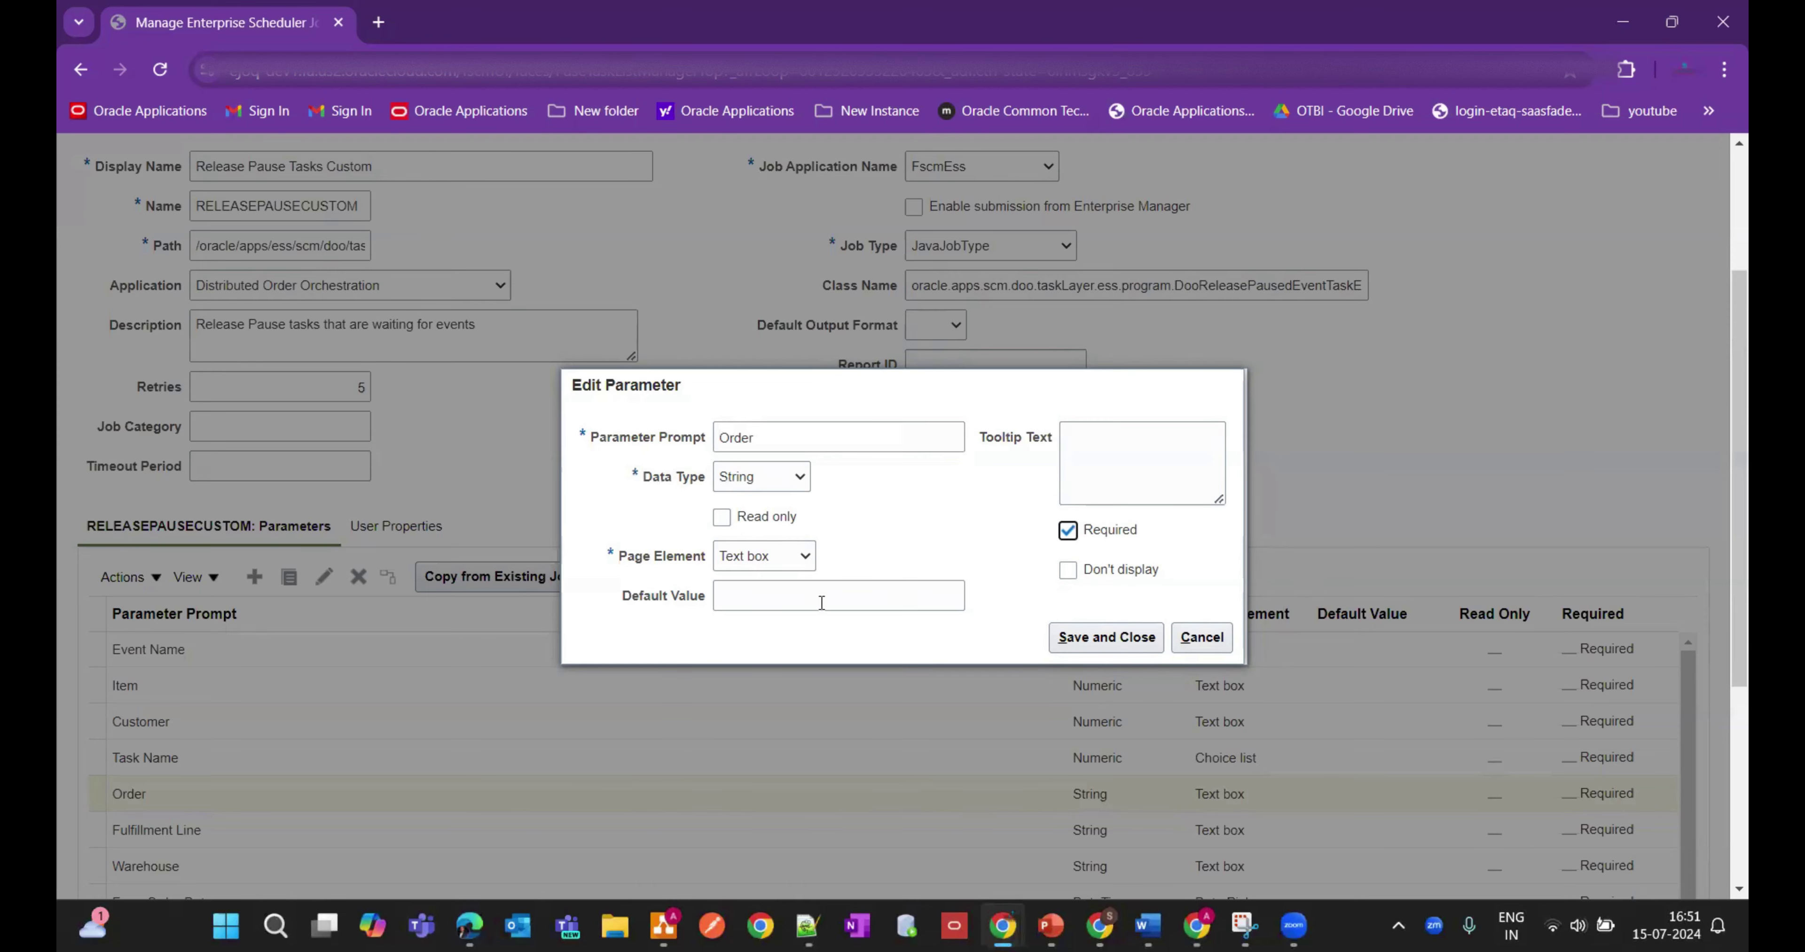
{"action": "left_click", "coordinate": [1129, 637]}
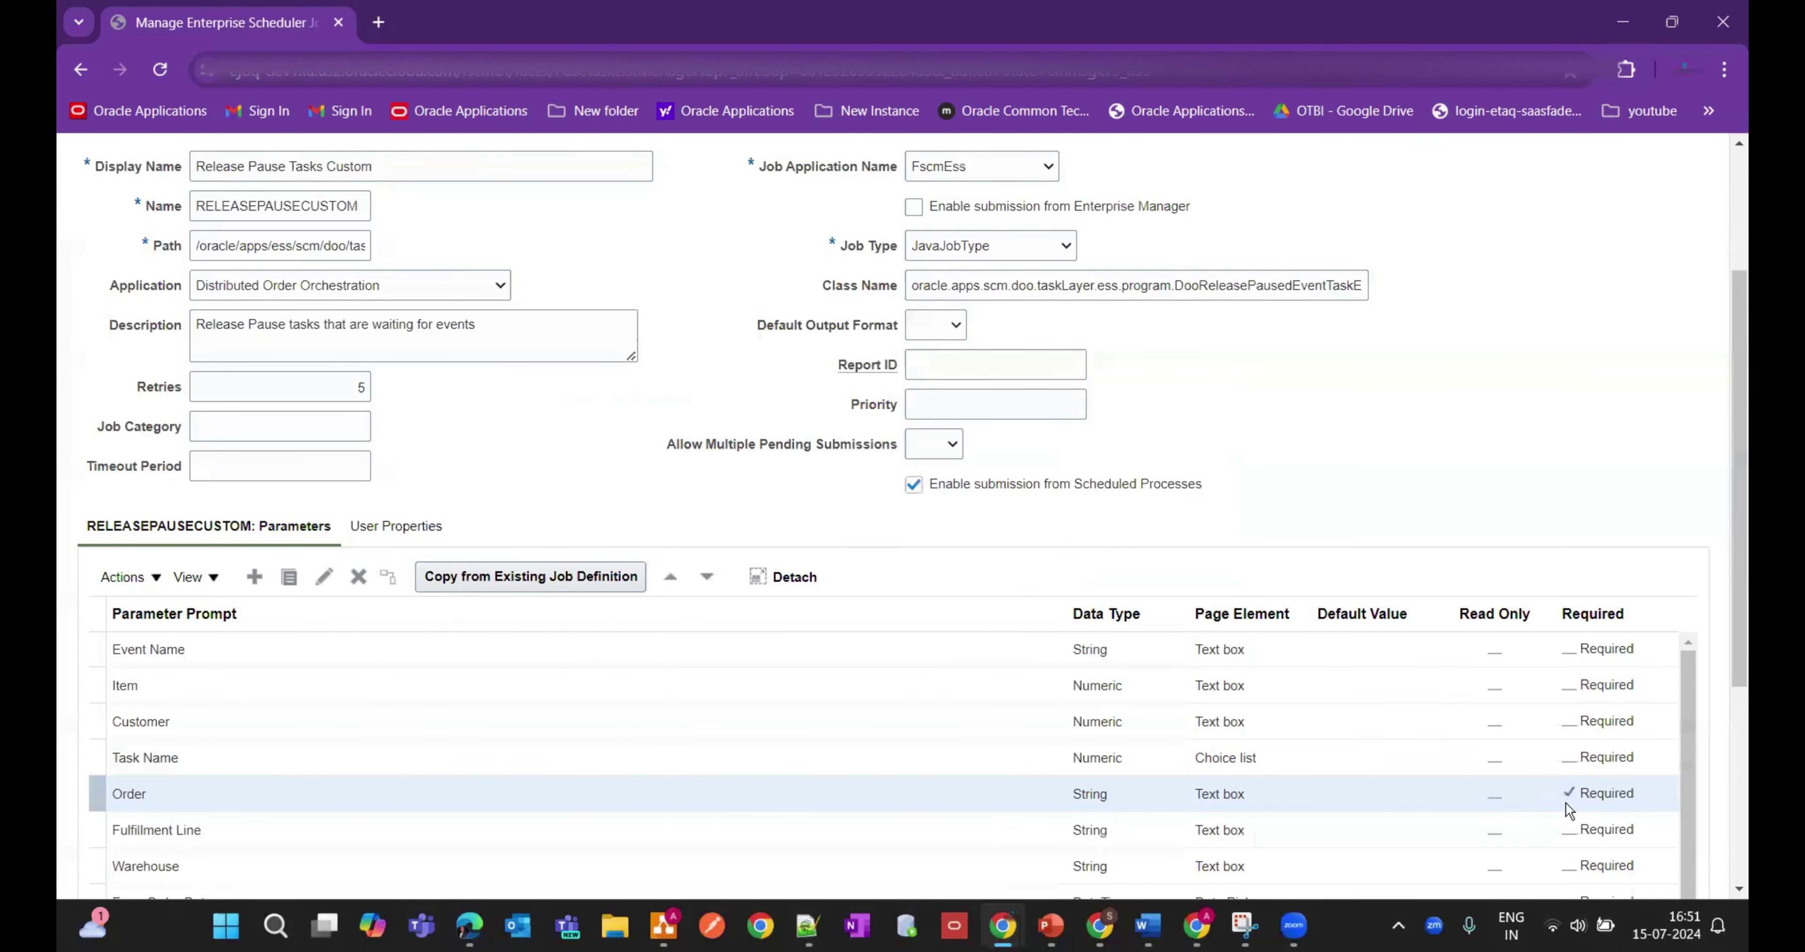
{"action": "scroll", "coordinate": [1574, 430], "scroll_direction": "up", "scroll_amount": 3}
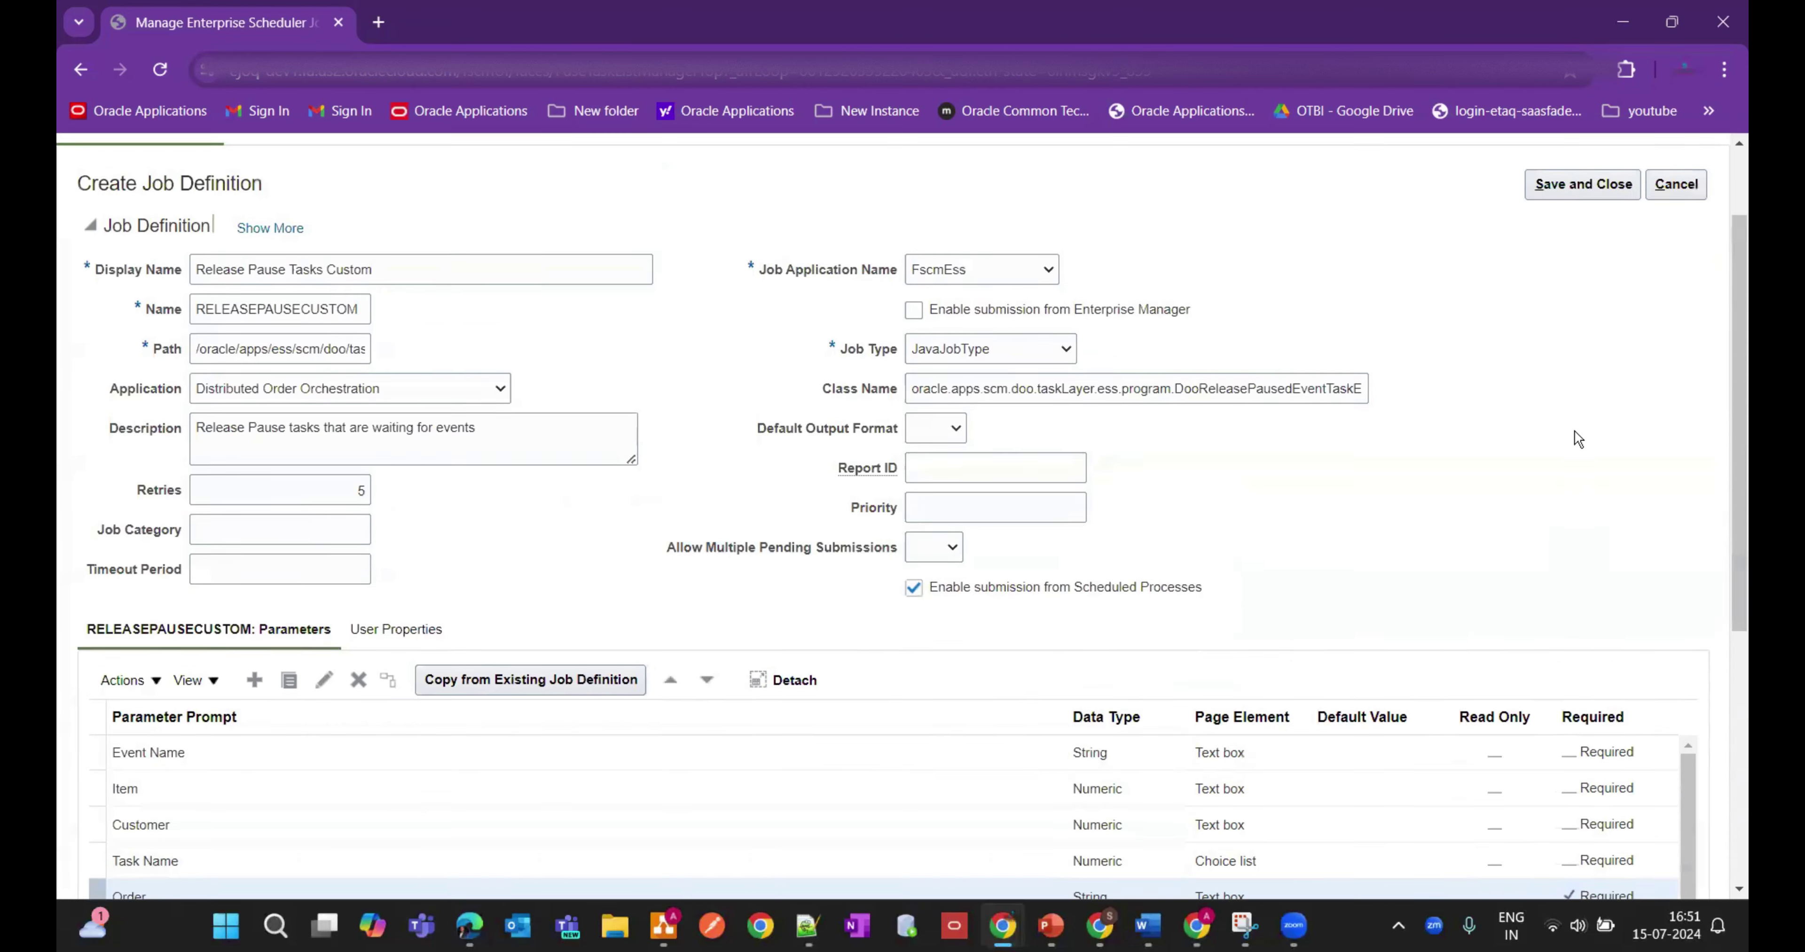
{"action": "left_click", "coordinate": [1585, 303]}
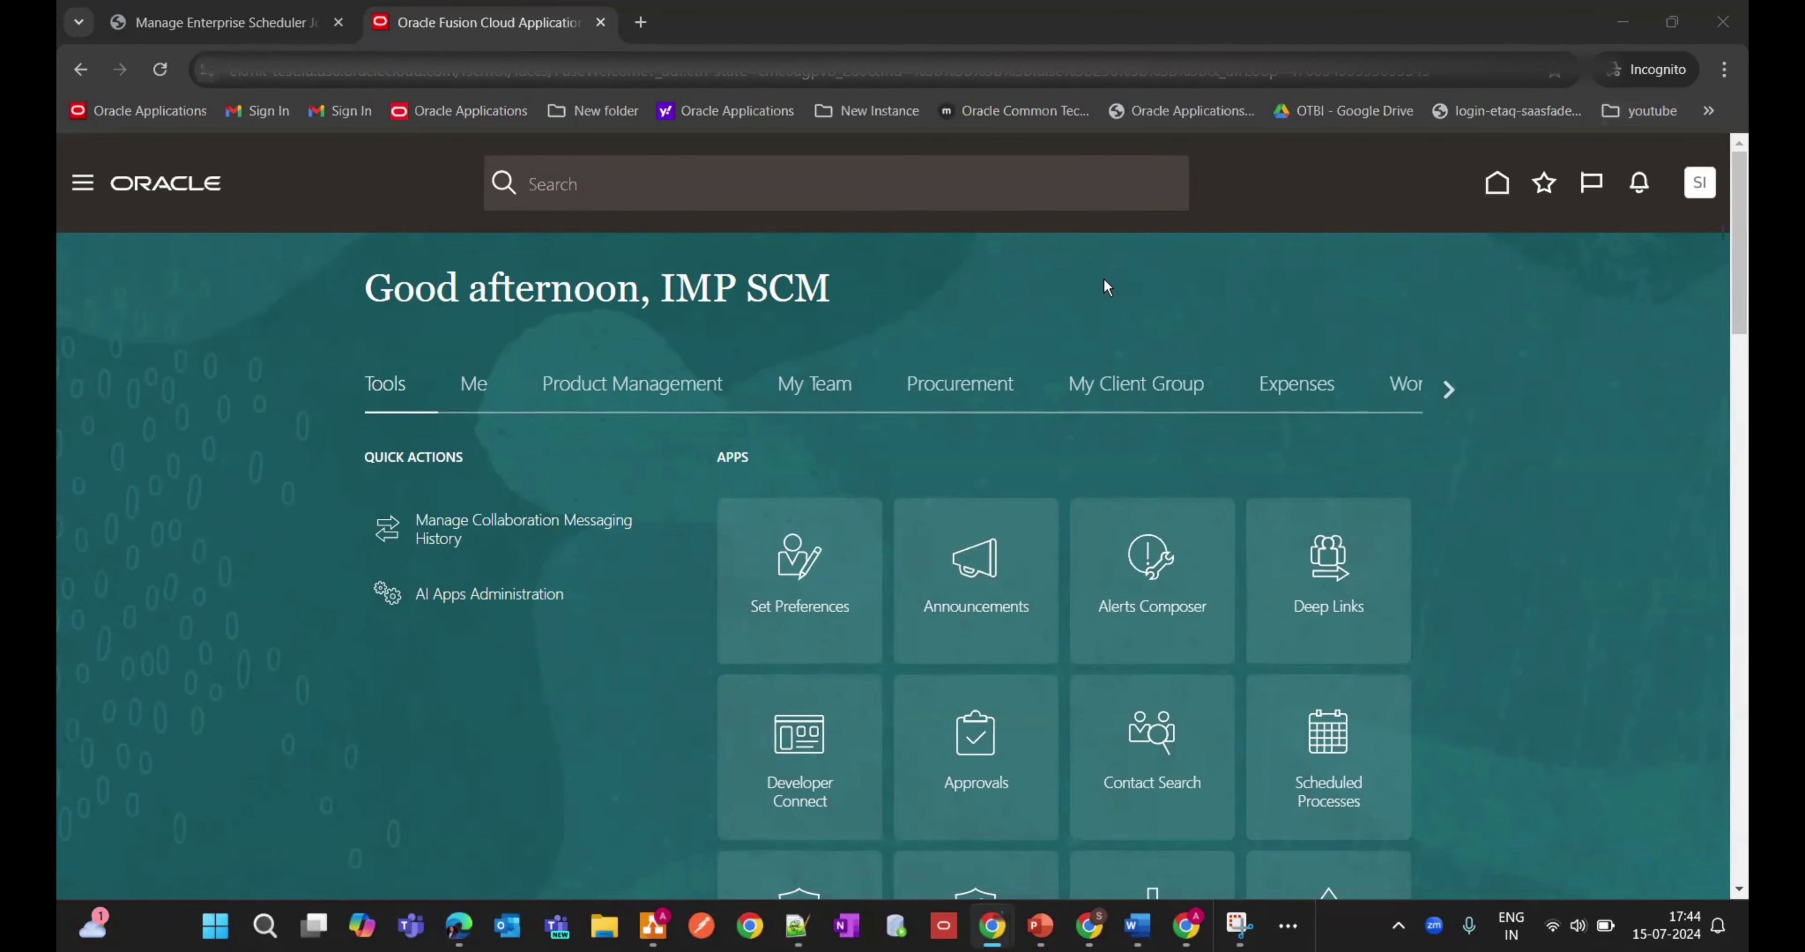
Step: Open Scheduled Processes and start a new process of type Job for Release Pause Tasks Custom
{"action": "left_click", "coordinate": [82, 186]}
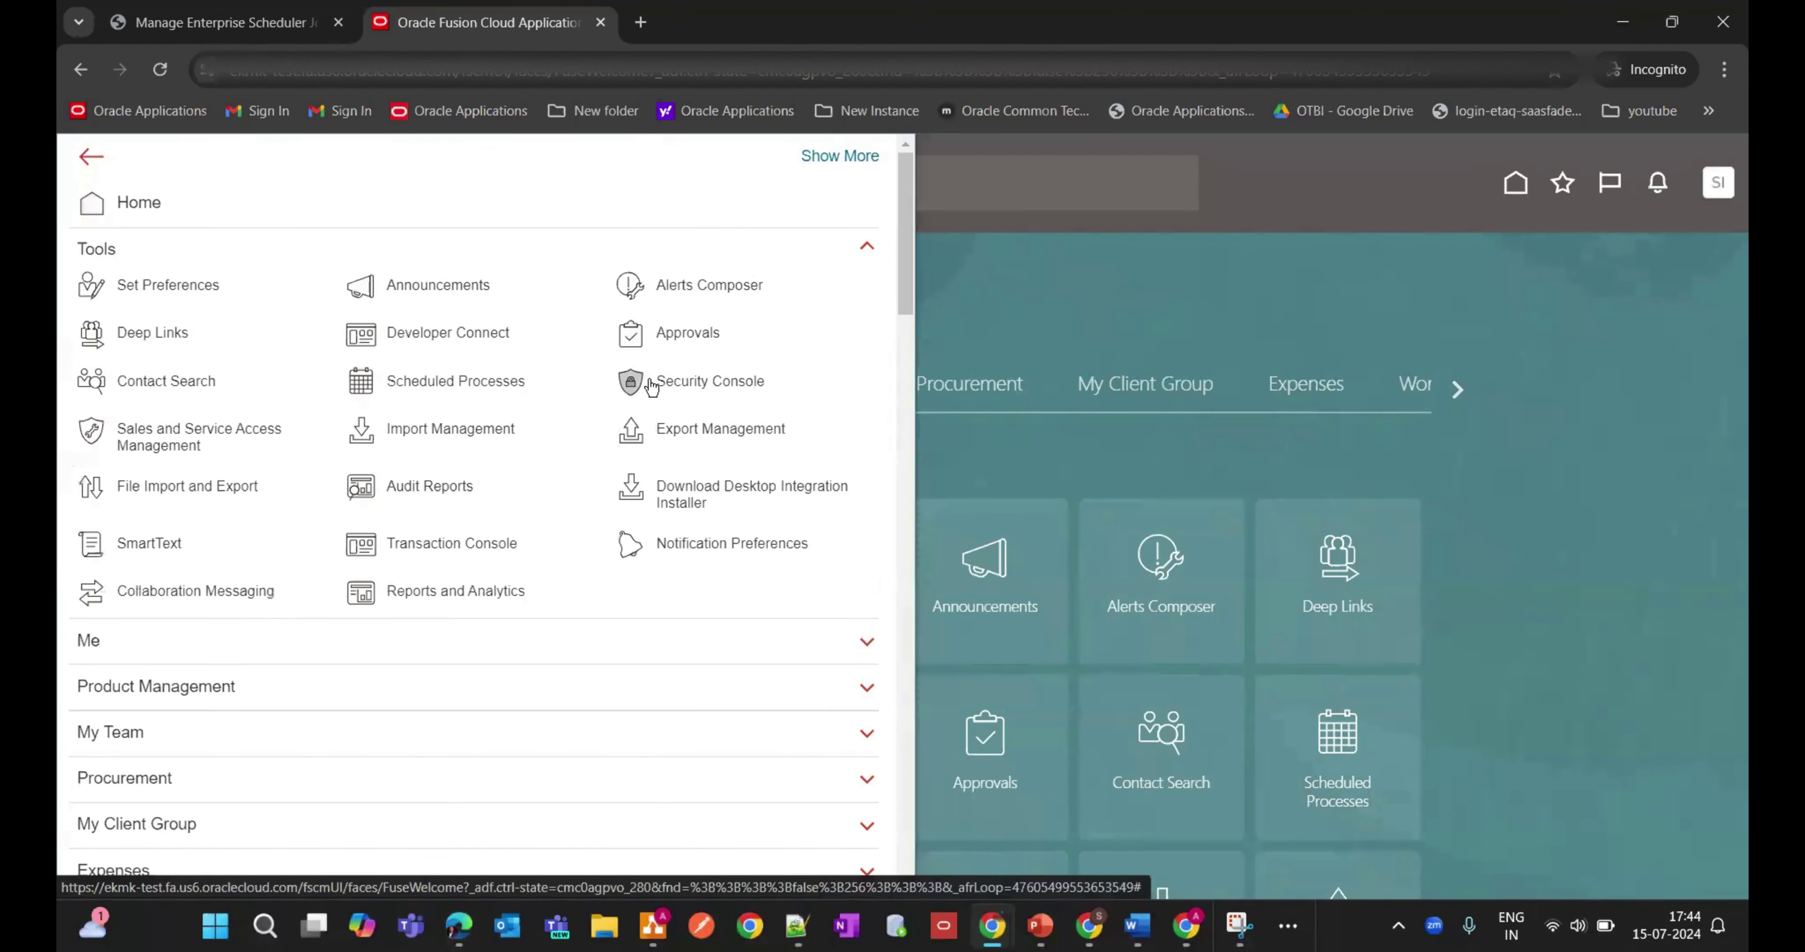
{"action": "left_click", "coordinate": [601, 379]}
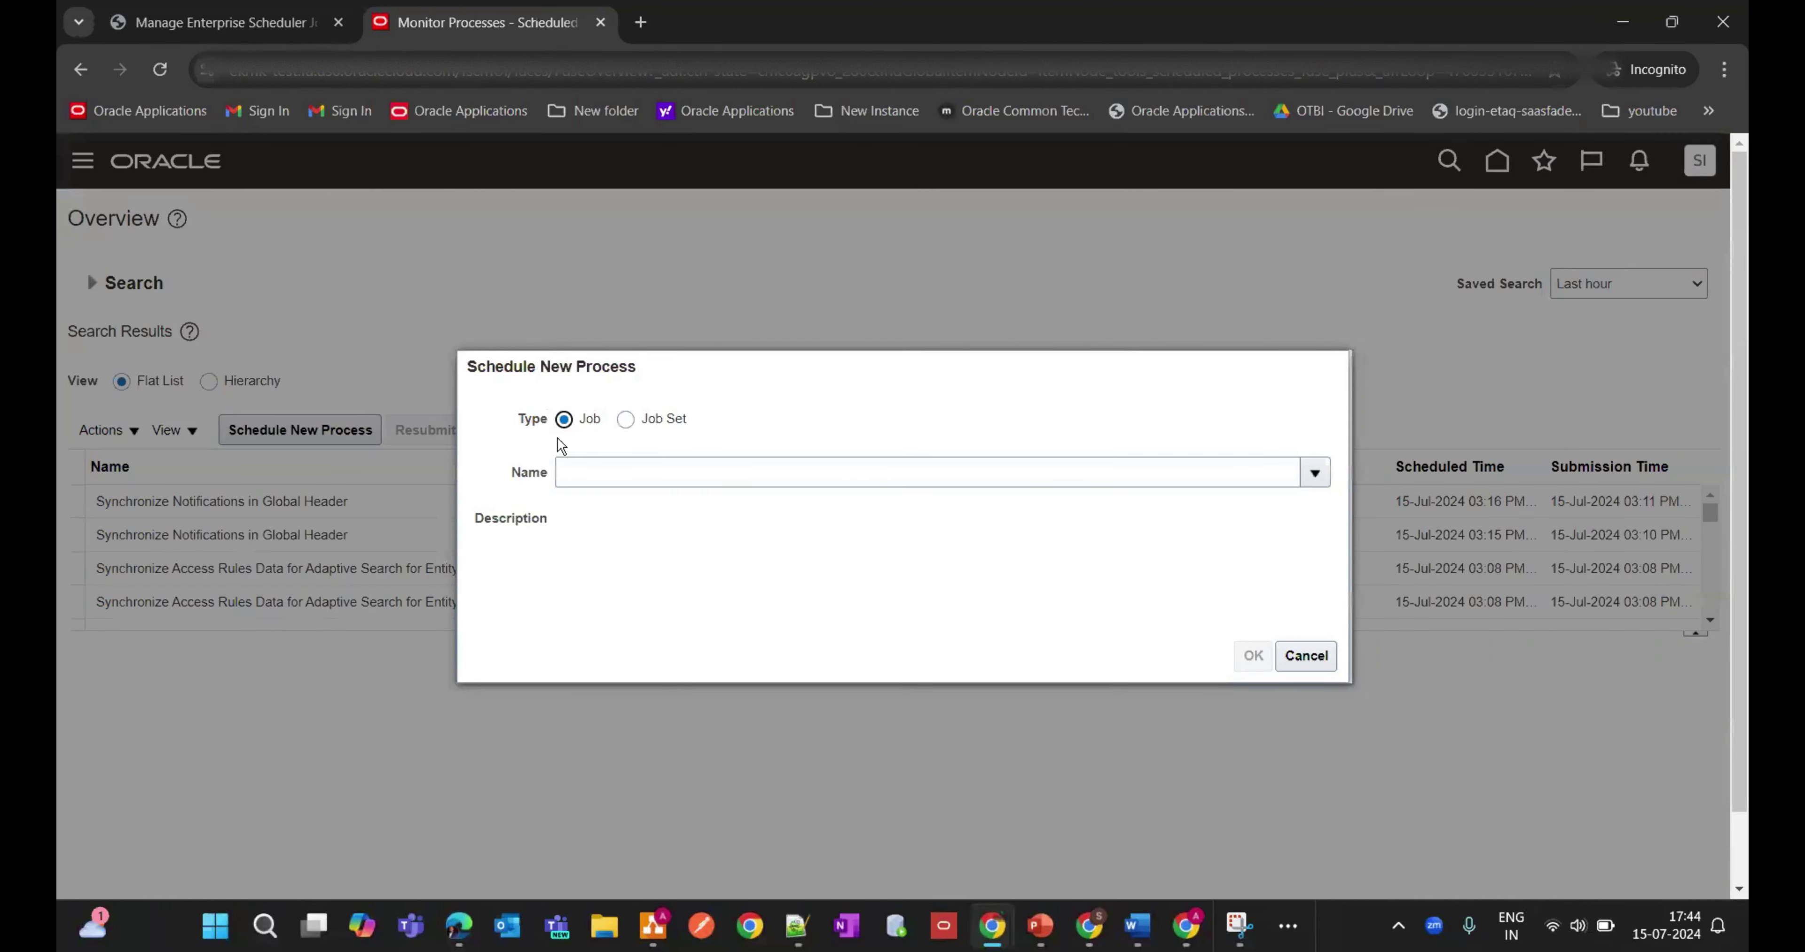
{"action": "left_click", "coordinate": [567, 470]}
{"action": "type", "text": "Release5"}
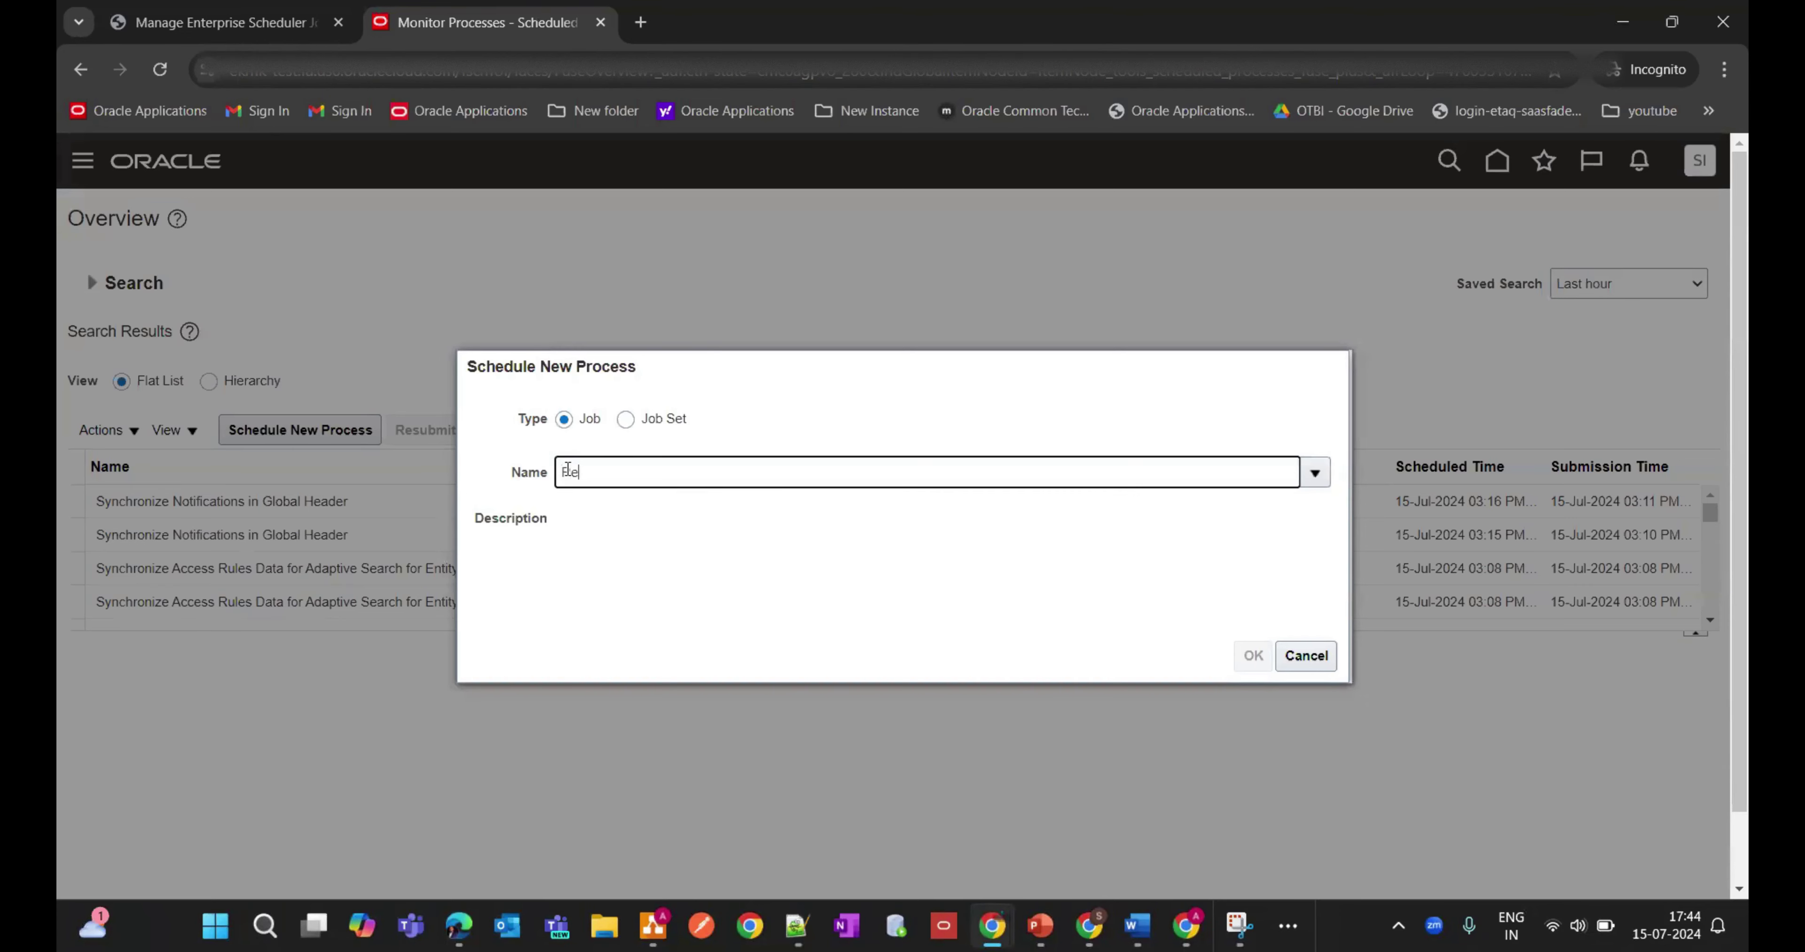
{"action": "type", "text": "Pause%"}
{"action": "key", "text": "BackSpace"}
{"action": "key", "text": "BackSpace"}
{"action": "key", "text": "BackSpace"}
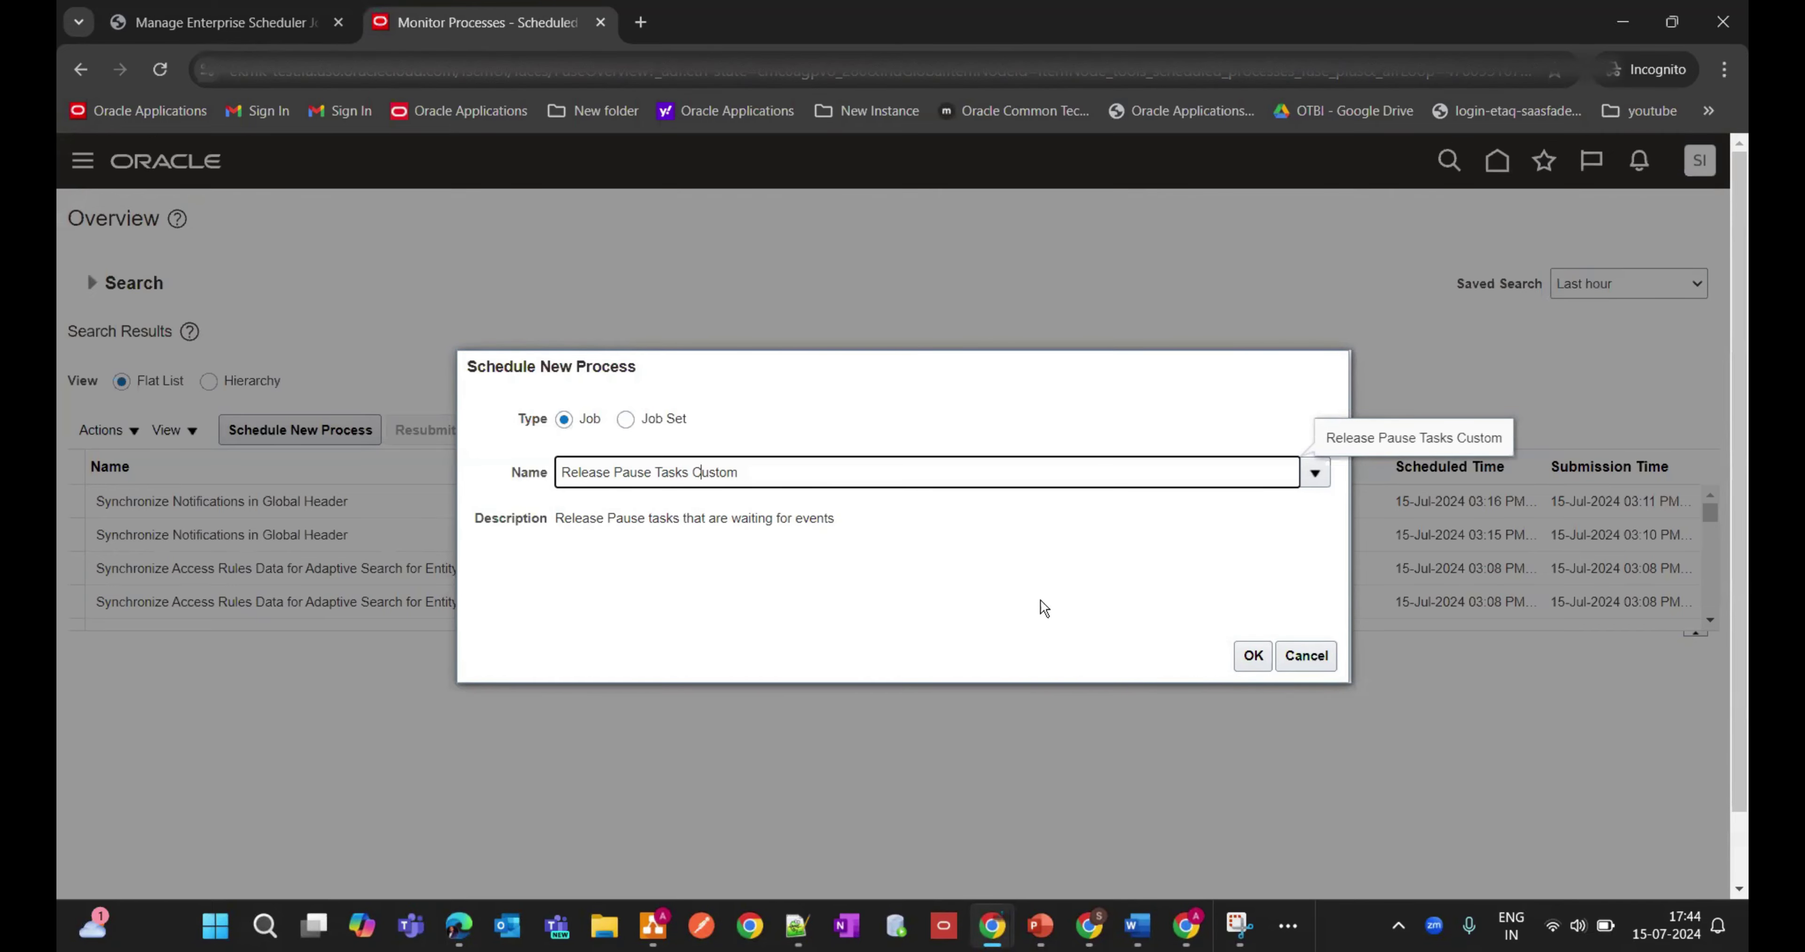
{"action": "left_click", "coordinate": [1252, 657]}
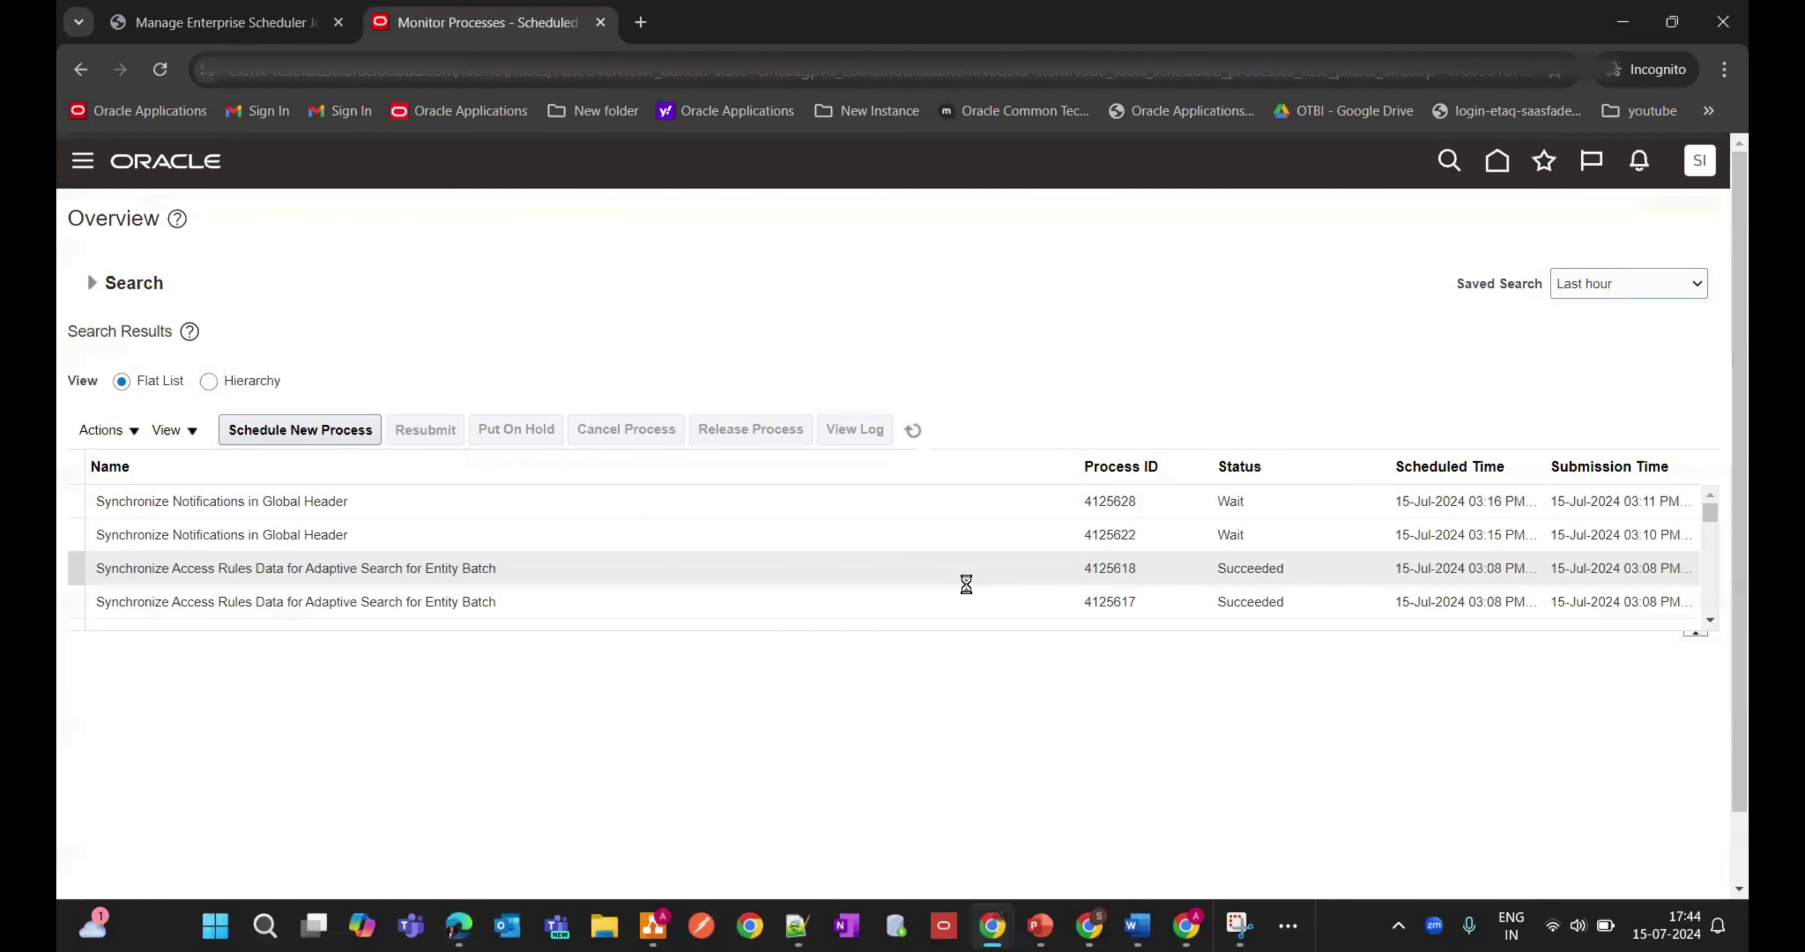